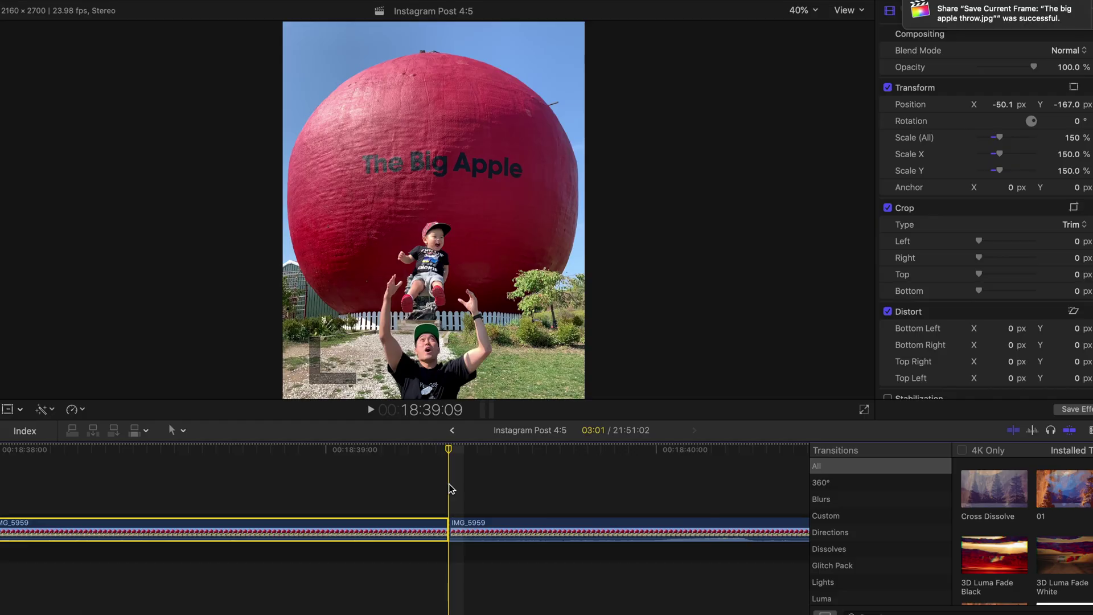
- Split the second IMG_5959 clip at the playhead and delete the cut piece
{"action": "key", "text": "super+minus"}
{"action": "key", "text": "super+minus"}
{"action": "key", "text": "super+minus"}
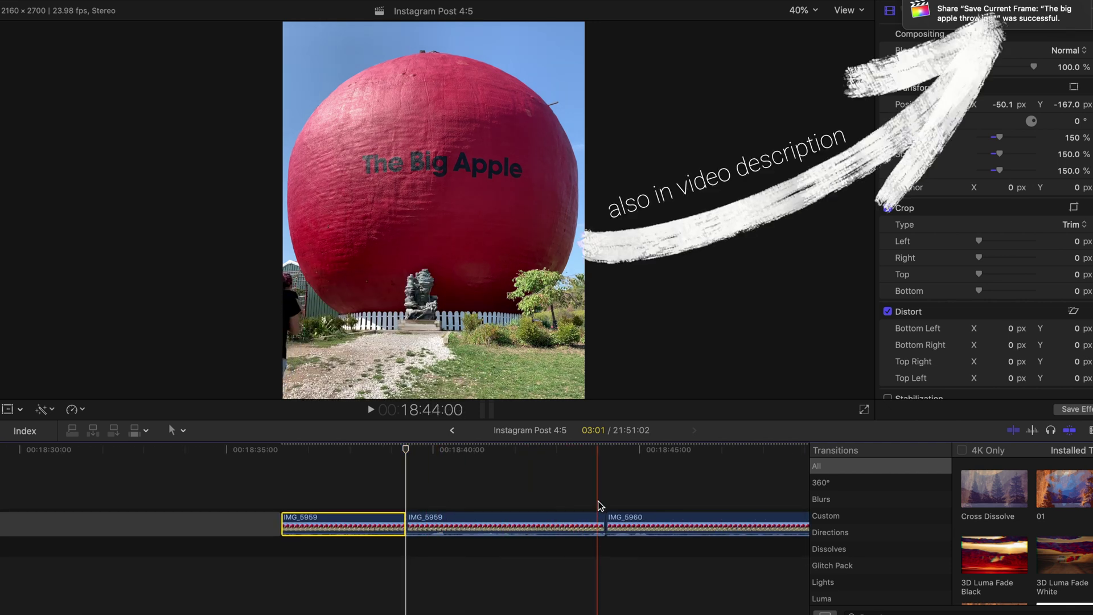
{"action": "left_click", "coordinate": [595, 523]}
{"action": "key", "text": "super+b"}
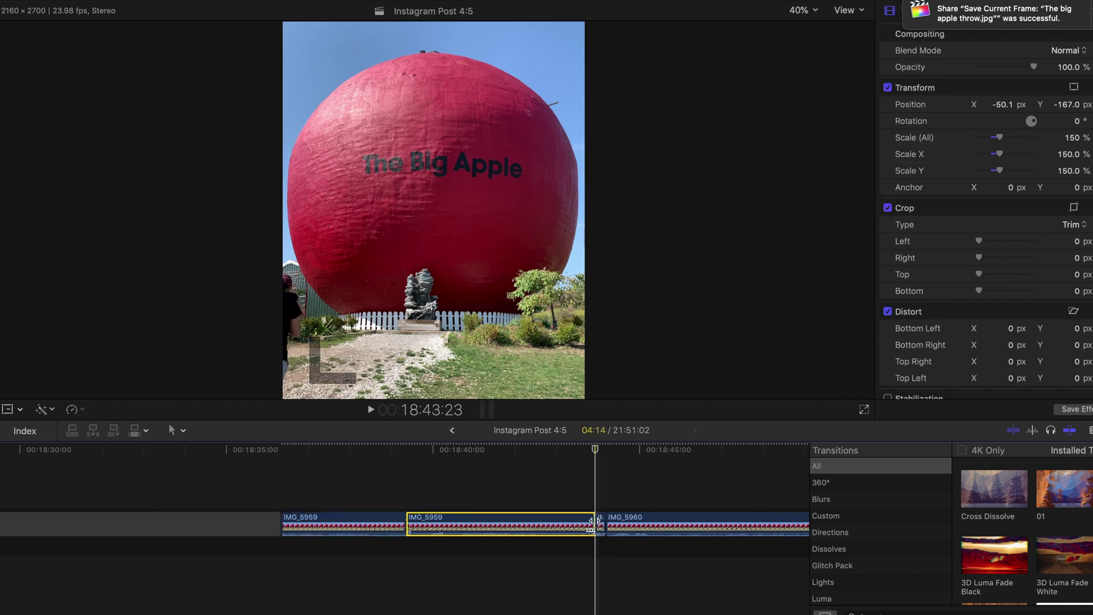
{"action": "key", "text": "Delete"}
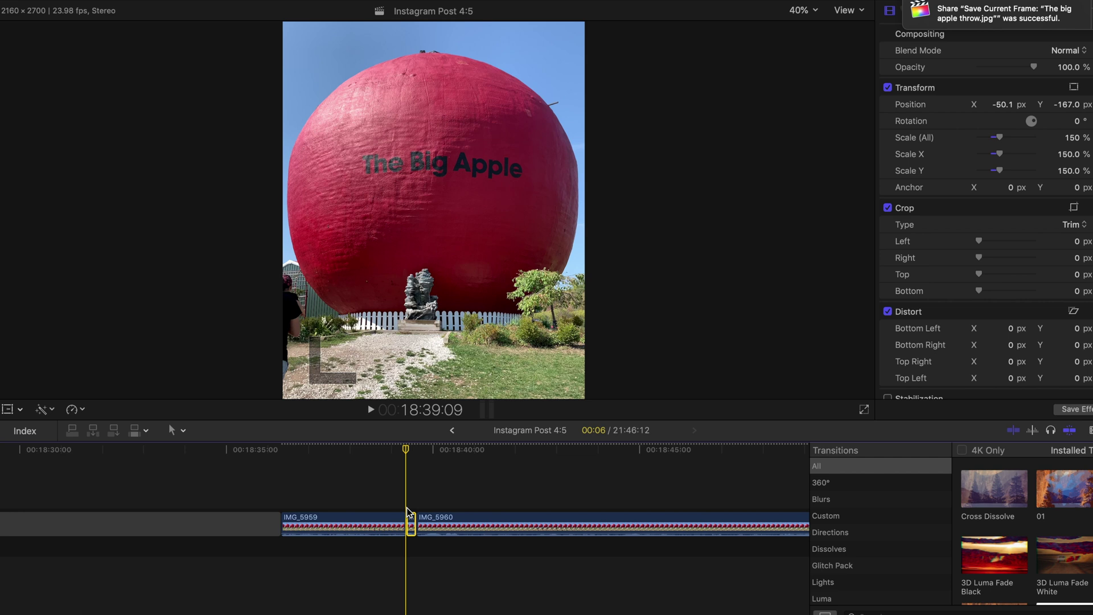
- Add a freeze-frame hold of the empty Big Apple scene, lengthen it, and move it to a lower lane
{"action": "key", "text": "super+equal"}
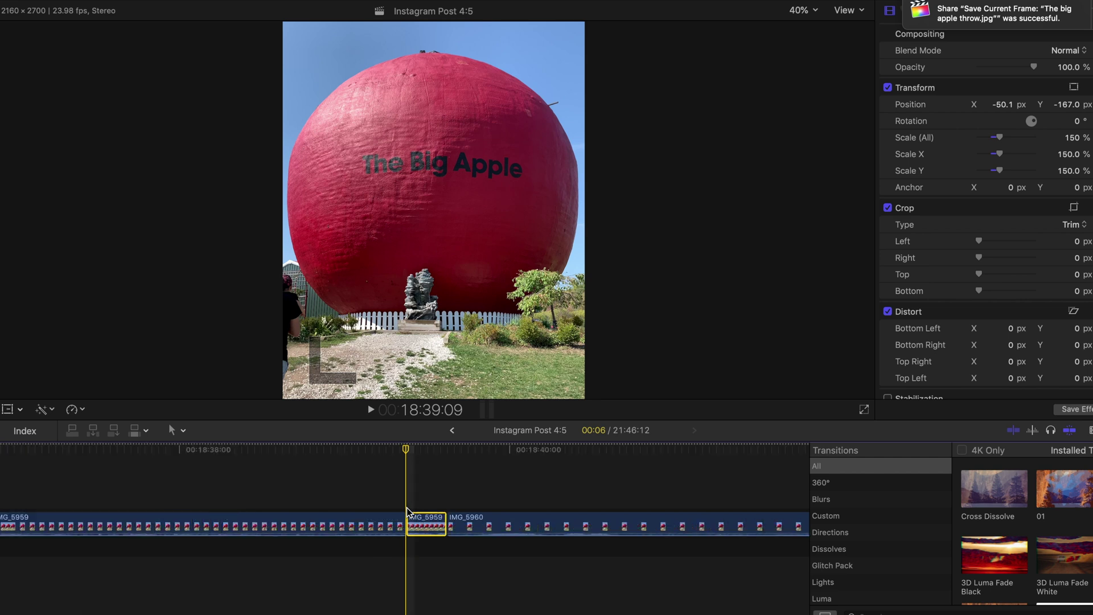
{"action": "key", "text": "shift+h"}
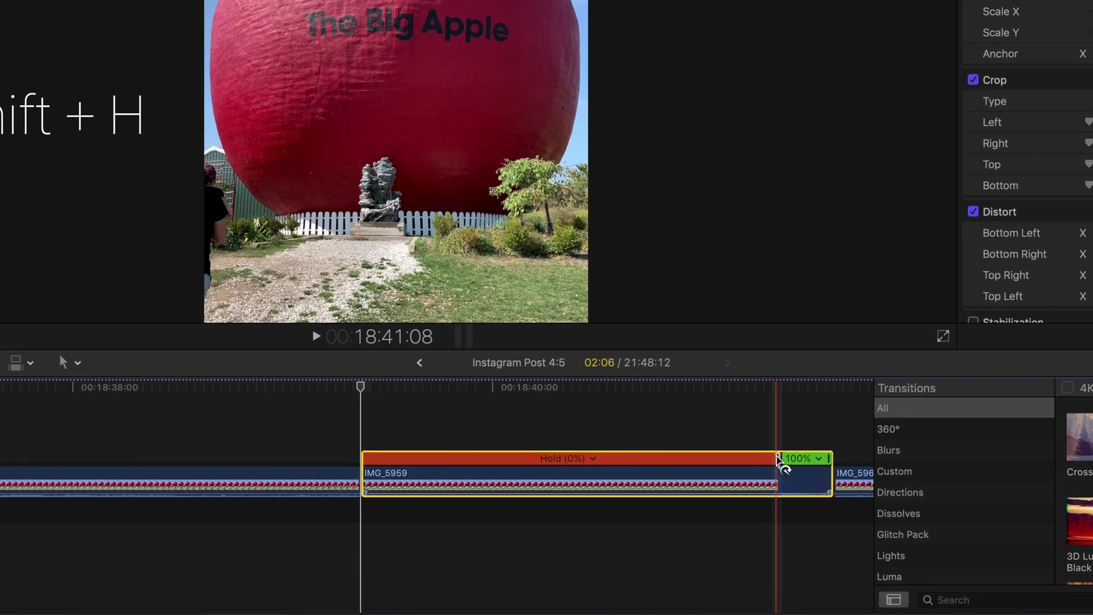
{"action": "left_click_drag", "start_coordinate": [736, 504], "coordinate": [799, 504]}
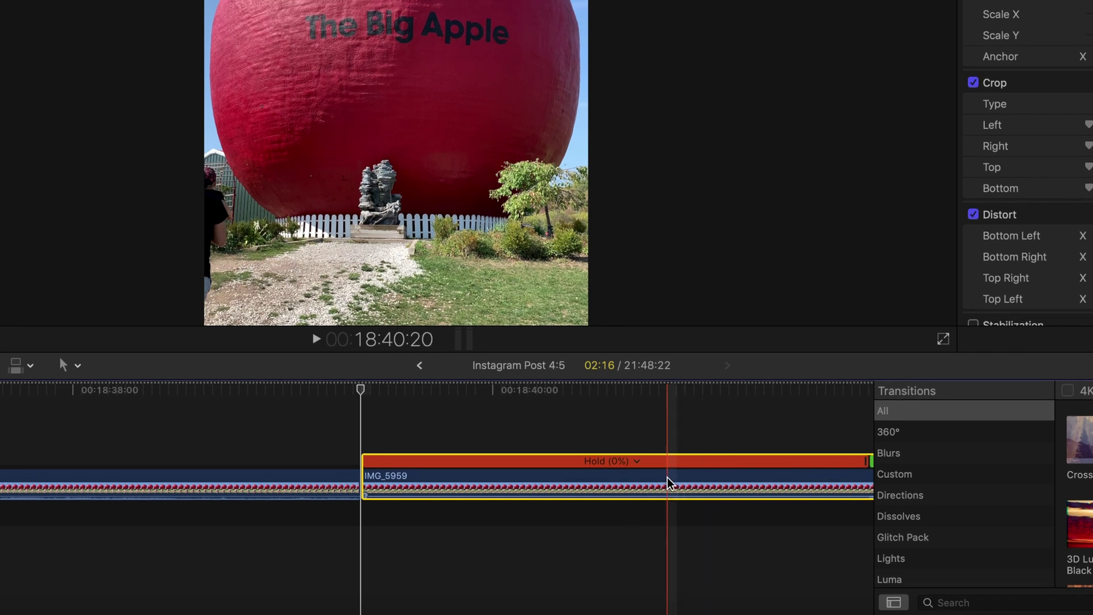
{"action": "left_click_drag", "start_coordinate": [668, 481], "coordinate": [590, 545]}
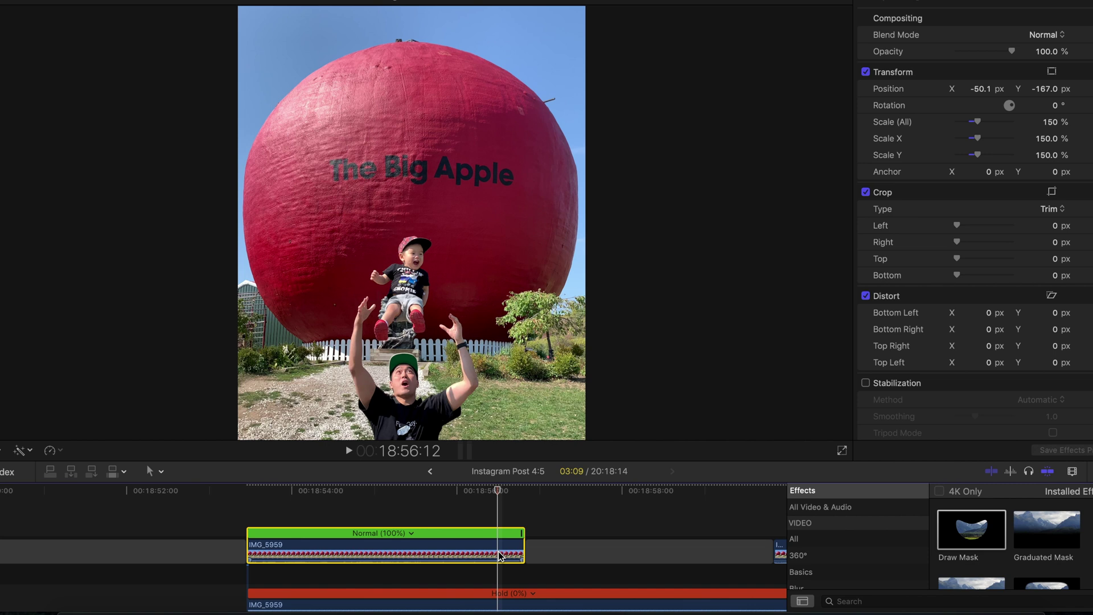
- Add a freeze-frame hold to the upper IMG_5959 clip and lengthen it
{"action": "key", "text": "shift+h"}
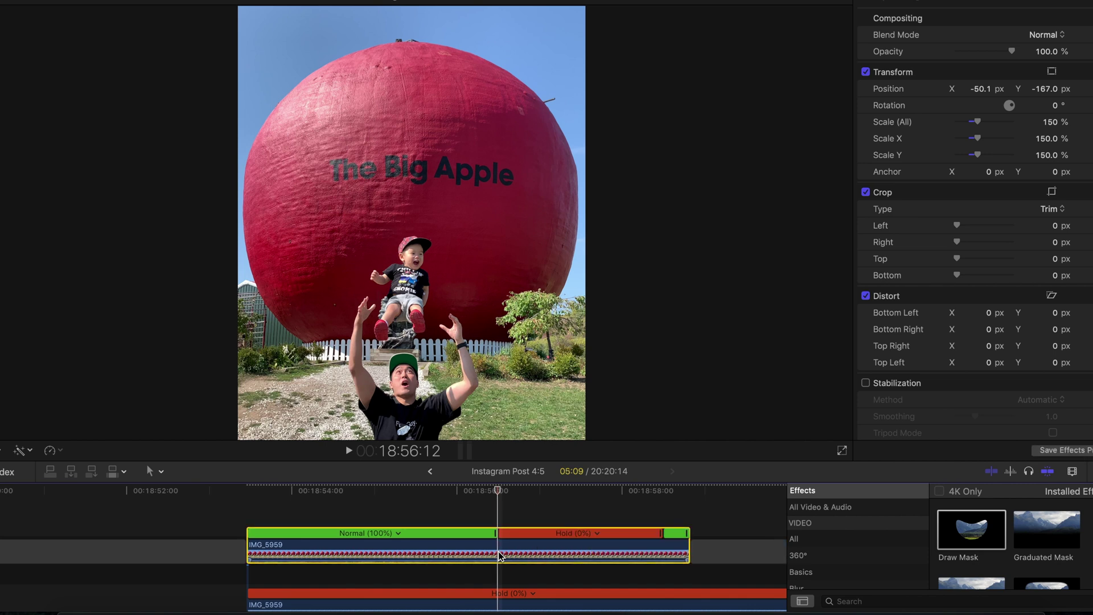
{"action": "left_click_drag", "start_coordinate": [661, 532], "coordinate": [724, 538]}
{"action": "scroll", "coordinate": [587, 538], "scroll_direction": "right", "scroll_amount": 5}
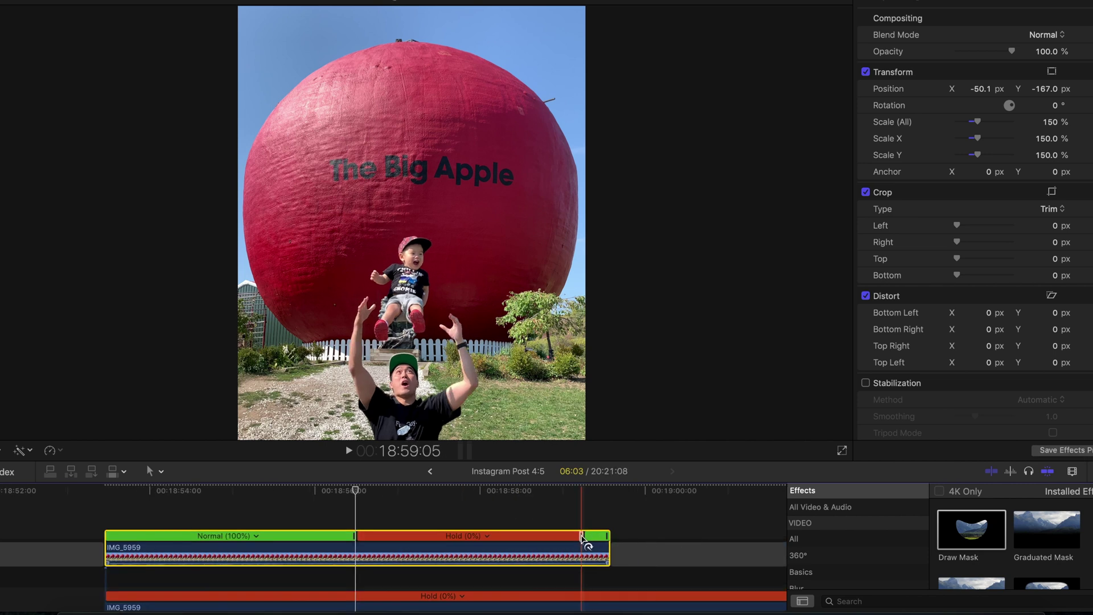
{"action": "left_click_drag", "start_coordinate": [582, 538], "coordinate": [733, 538]}
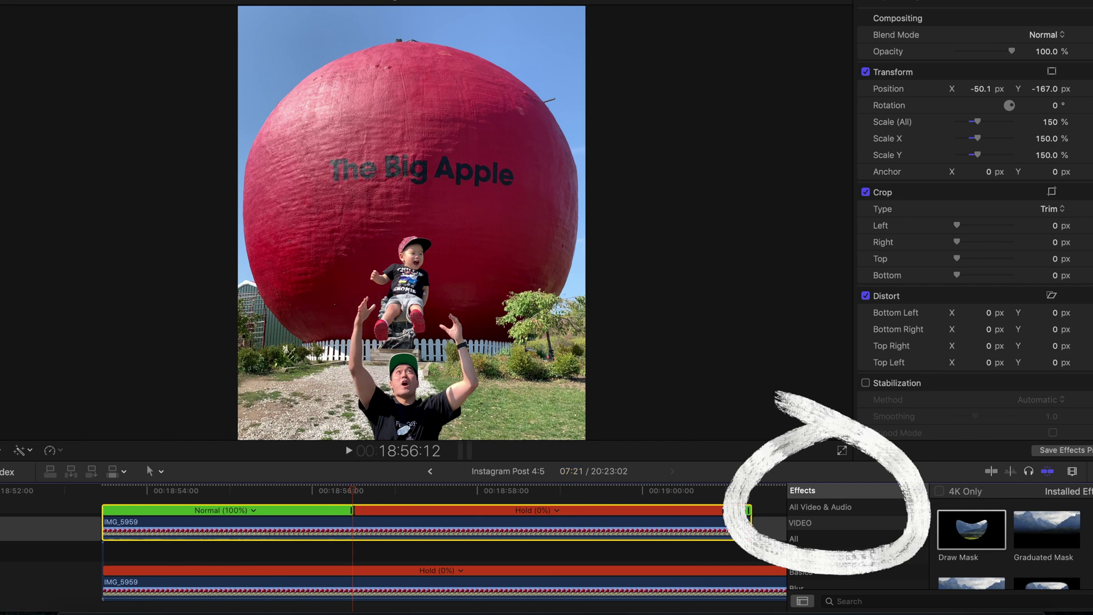
- Apply Draw Mask to the upper IMG_5959 clip and outline the dad and child
{"action": "left_click", "coordinate": [961, 540]}
{"action": "mouse_move", "coordinate": [961, 539]}
{"action": "left_mouse_down"}
{"action": "mouse_move", "coordinate": [615, 494]}
{"action": "mouse_move", "coordinate": [476, 535]}
{"action": "mouse_move", "coordinate": [472, 524]}
{"action": "left_mouse_up"}
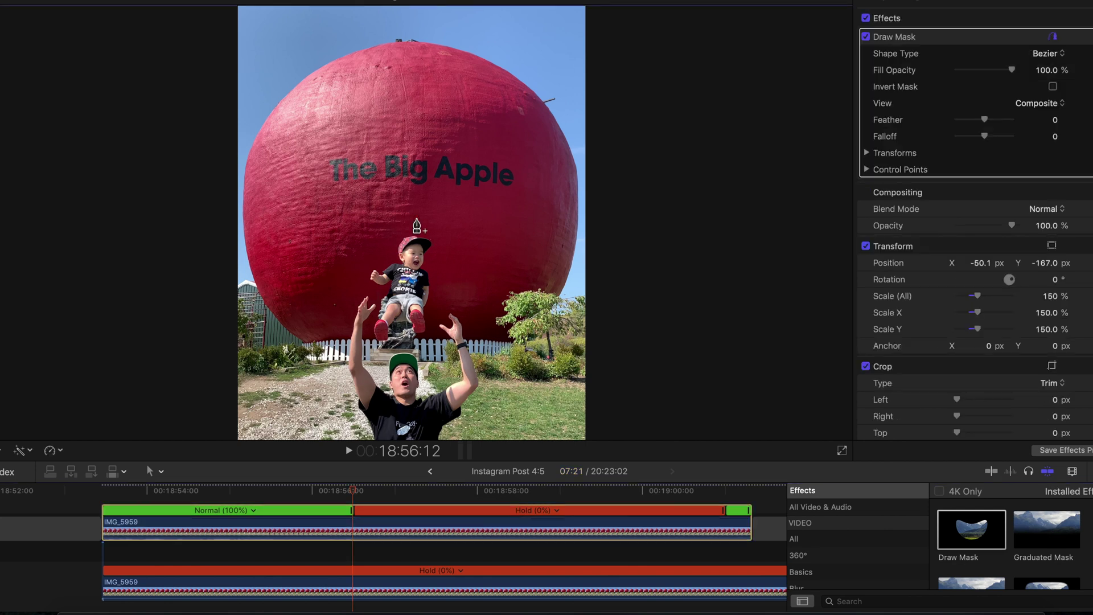
{"action": "left_click", "coordinate": [790, 2]}
{"action": "left_click", "coordinate": [790, 42]}
{"action": "left_click", "coordinate": [447, 348]}
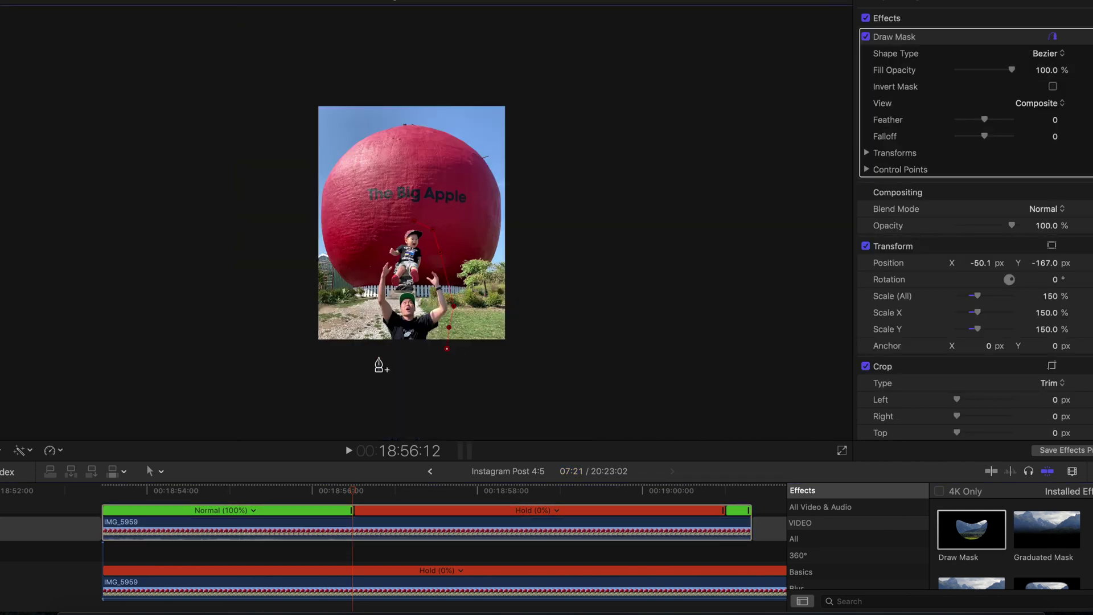
{"action": "left_click", "coordinate": [417, 221]}
{"action": "left_click_drag", "start_coordinate": [392, 230], "coordinate": [378, 261]}
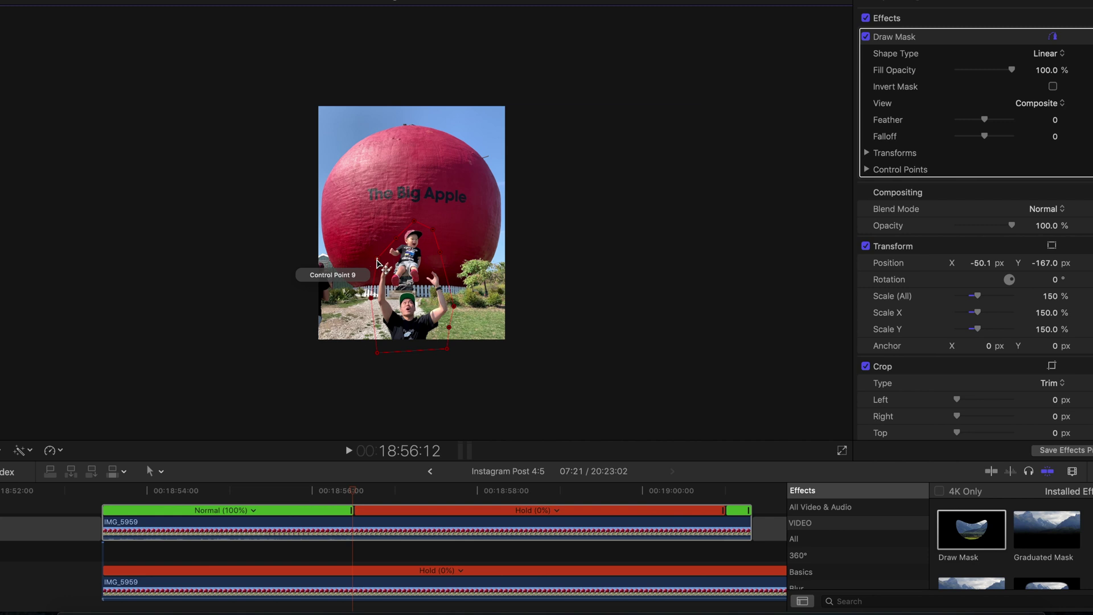
- Tighten the mask points around the people, invert the mask, and feather it to 411
{"action": "left_click", "coordinate": [790, 3]}
{"action": "left_click", "coordinate": [790, 14]}
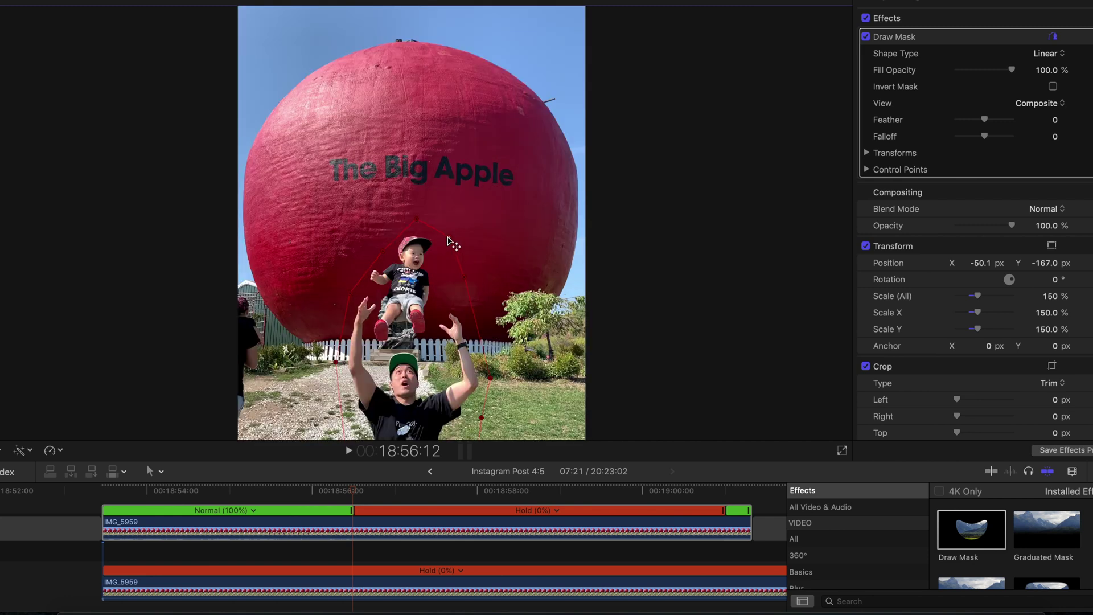
{"action": "left_click_drag", "start_coordinate": [450, 234], "coordinate": [441, 242]}
{"action": "left_click_drag", "start_coordinate": [416, 219], "coordinate": [413, 227]}
{"action": "left_click_drag", "start_coordinate": [464, 278], "coordinate": [459, 281]}
{"action": "left_click", "coordinate": [1053, 86]}
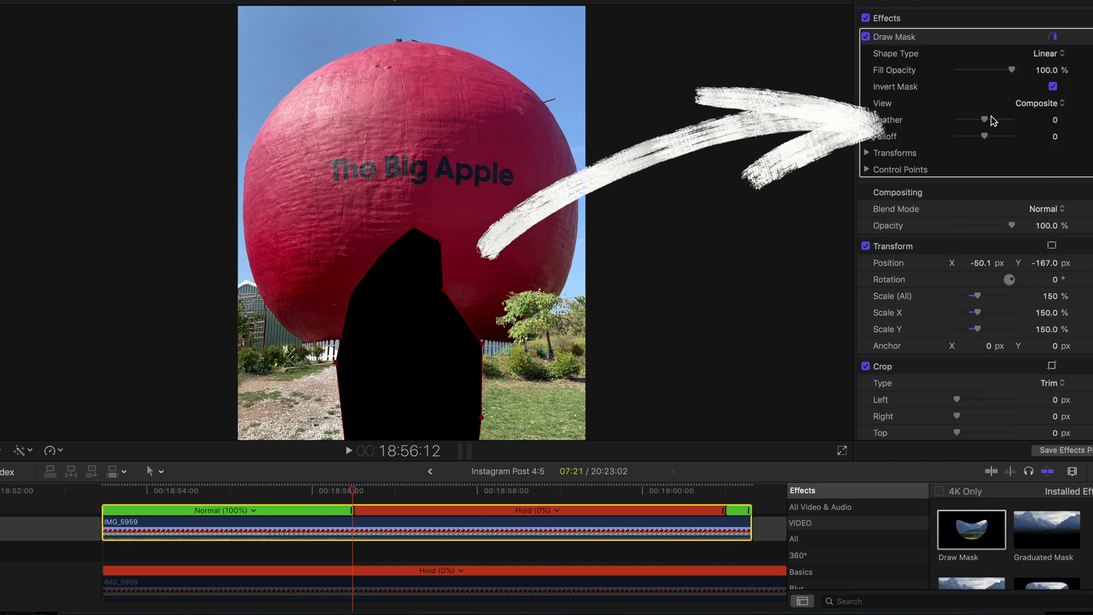
{"action": "left_click_drag", "start_coordinate": [991, 120], "coordinate": [1047, 77]}
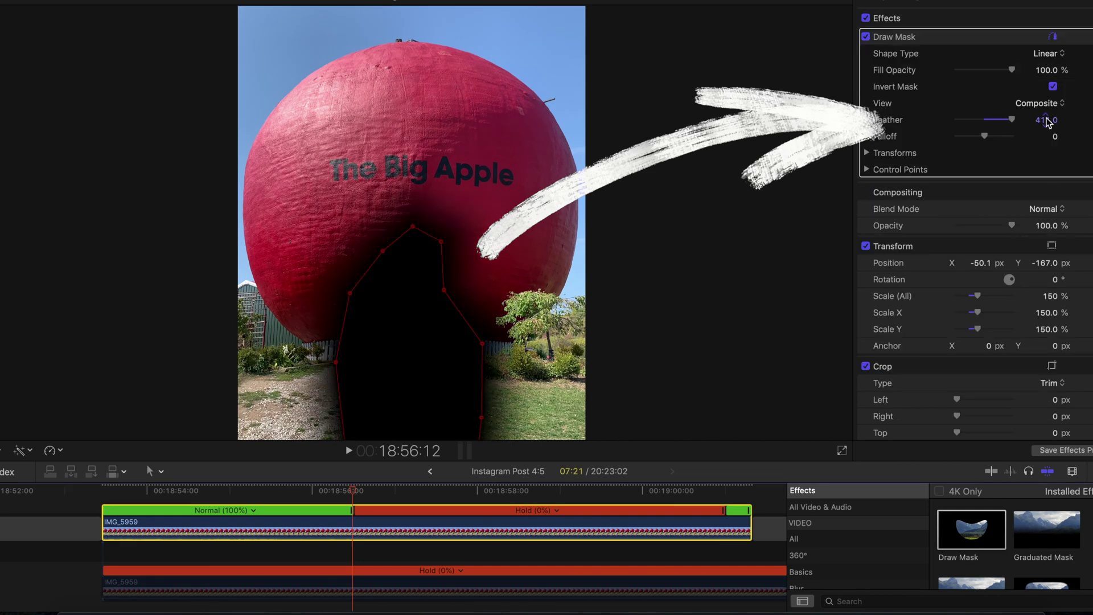
- Re-enable the background freeze clip and add a keyframe to the Draw Mask
{"action": "left_click", "coordinate": [359, 587]}
{"action": "key", "text": "v"}
{"action": "left_click", "coordinate": [356, 532]}
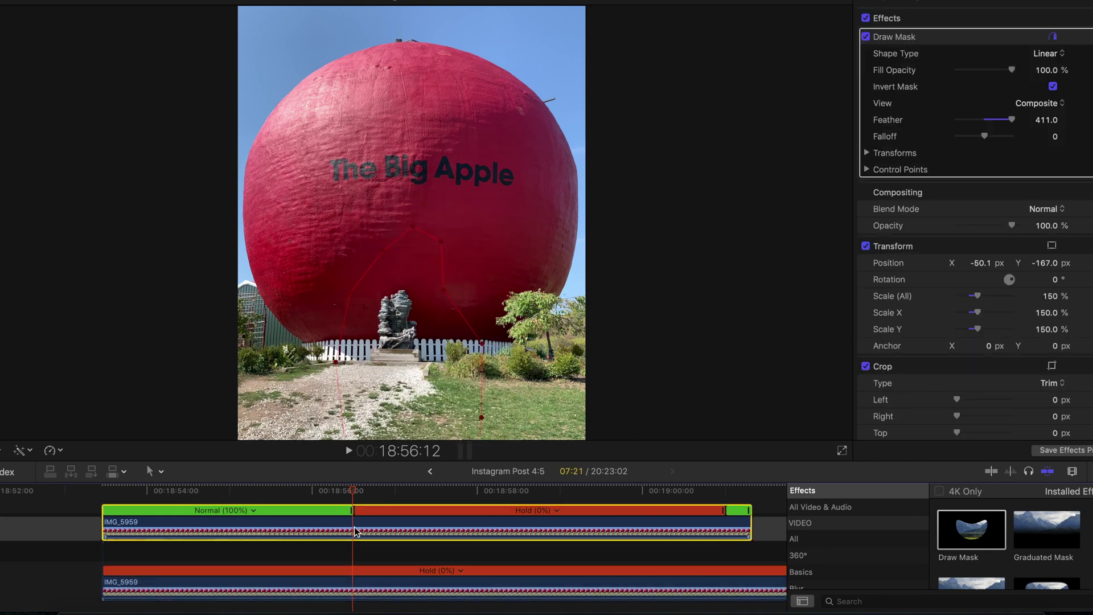
{"action": "right_click", "coordinate": [979, 42]}
{"action": "left_click", "coordinate": [1004, 78]}
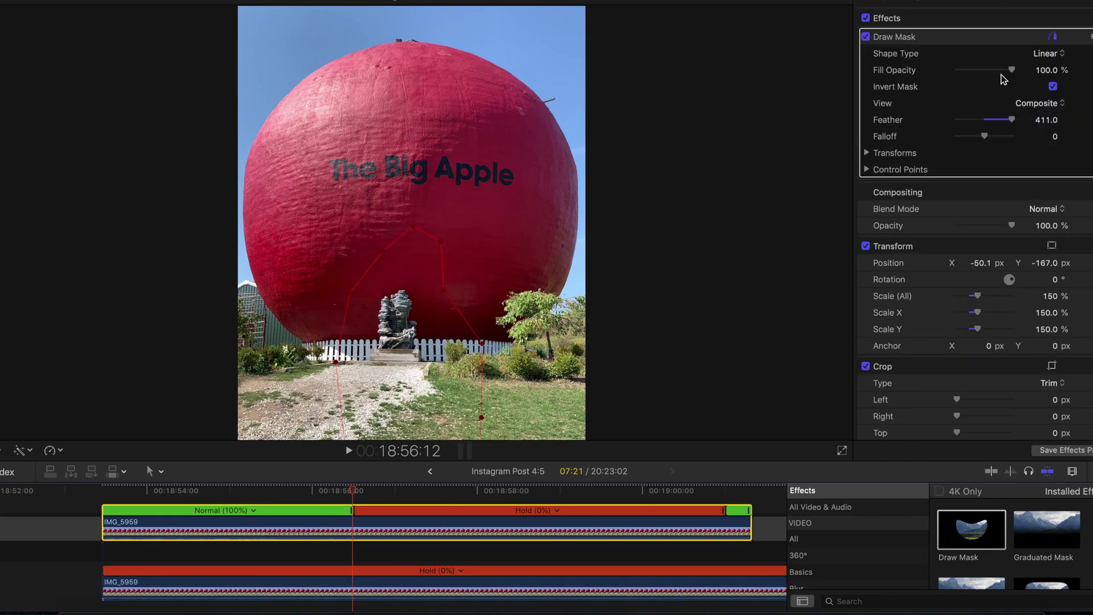
- Shift the mask shape to the right, step one frame forward, and play back the composite
{"action": "left_click", "coordinate": [784, 9]}
{"action": "left_click", "coordinate": [788, 40]}
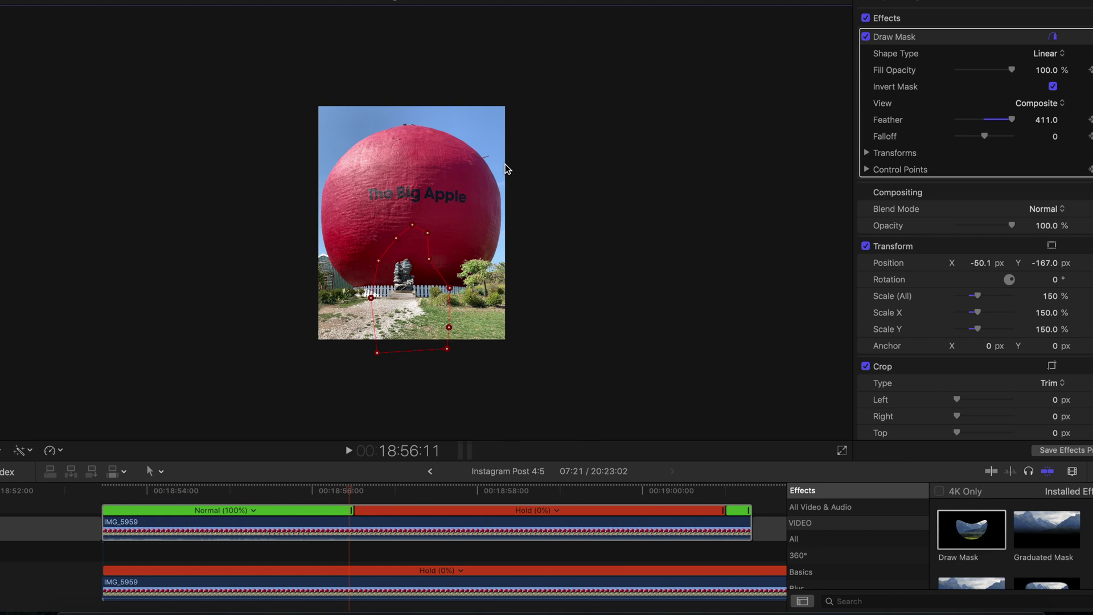
{"action": "left_click_drag", "start_coordinate": [429, 264], "coordinate": [547, 268]}
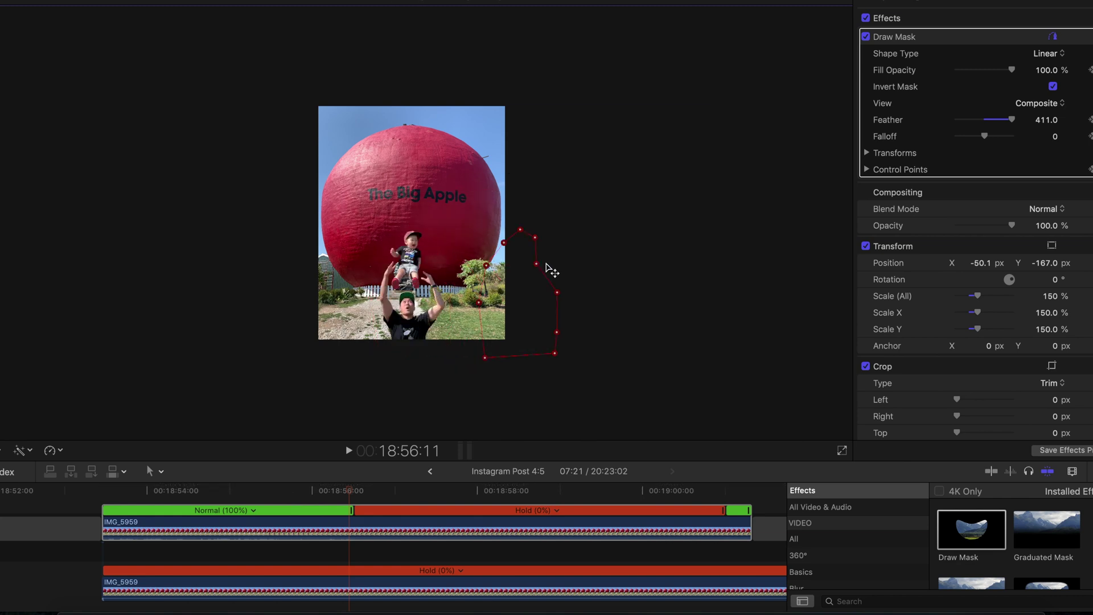
{"action": "left_click", "coordinate": [351, 491]}
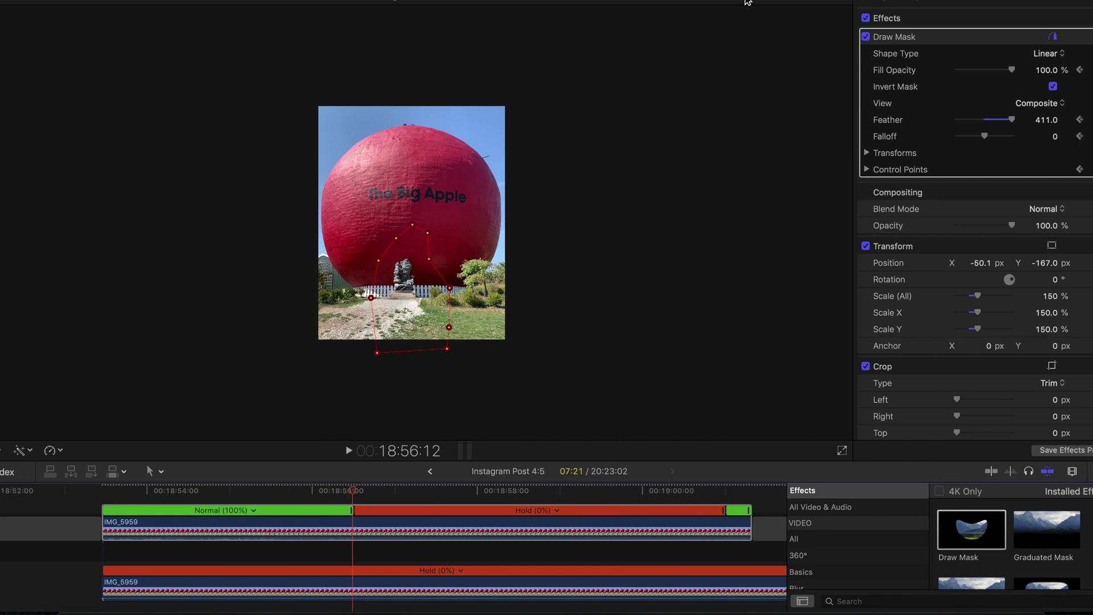
{"action": "left_click", "coordinate": [775, 3]}
{"action": "left_click", "coordinate": [779, 7]}
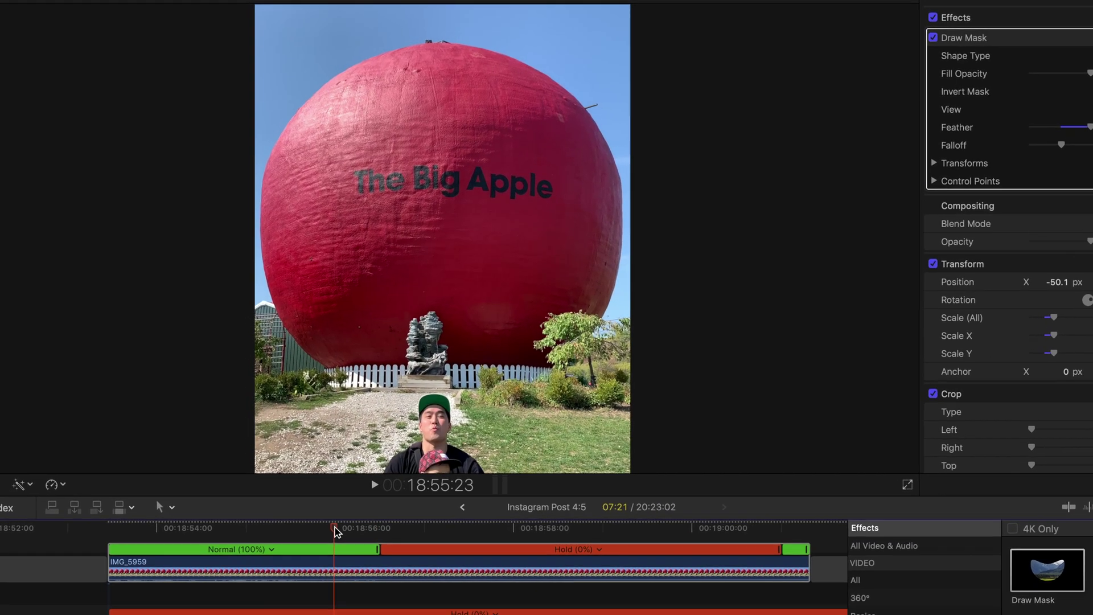
{"action": "key", "text": "space"}
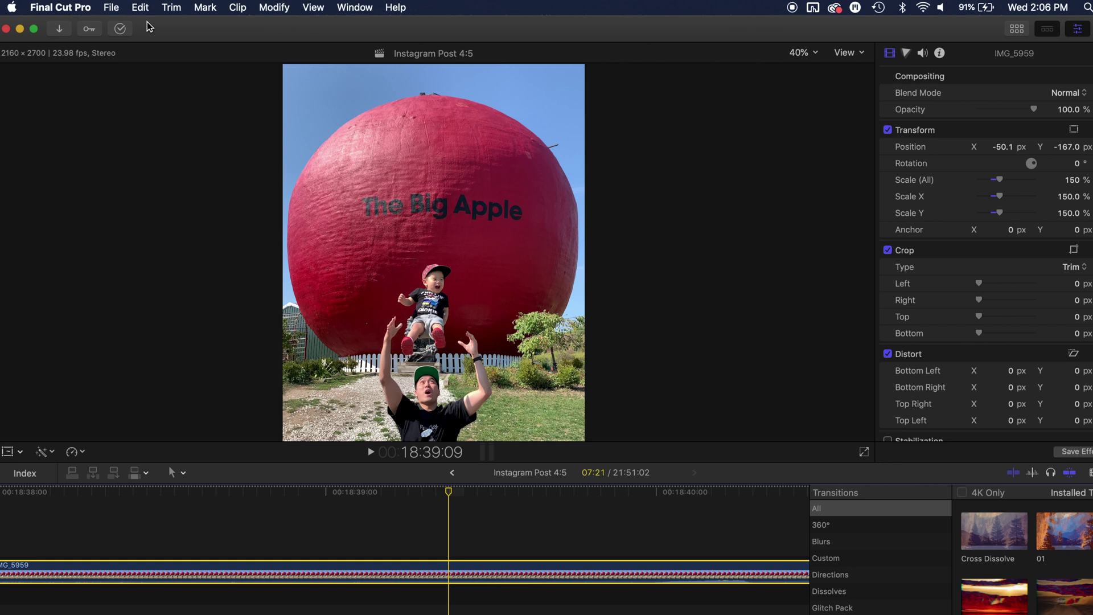
- Save the current frame as a still named 'The big apple throw' to the Desktop
{"action": "left_click", "coordinate": [113, 7]}
{"action": "mouse_move", "coordinate": [152, 160]}
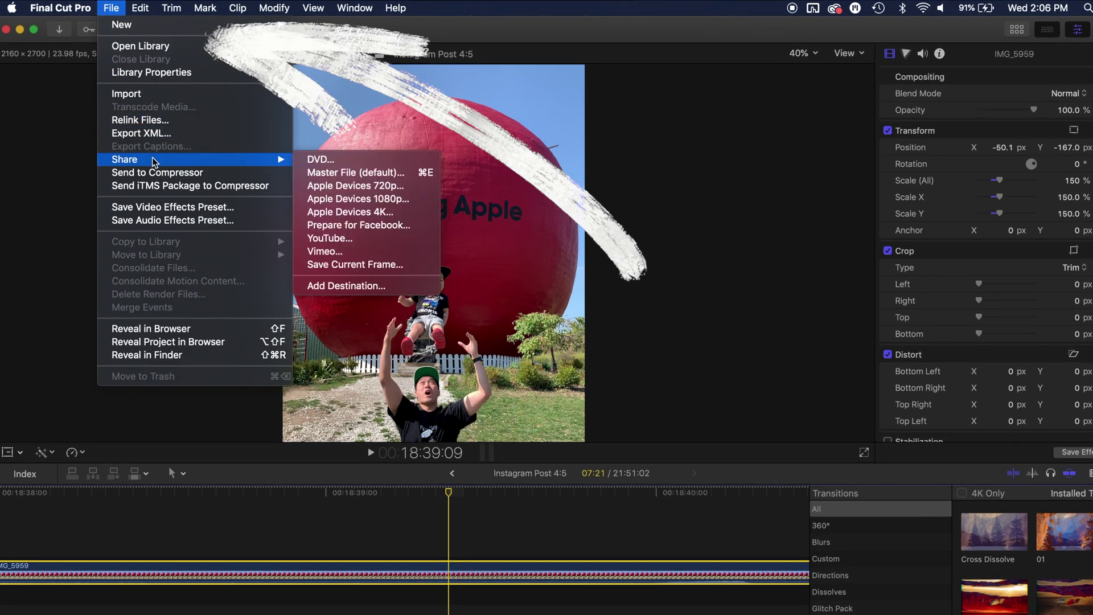
{"action": "left_click", "coordinate": [366, 265]}
{"action": "left_click", "coordinate": [820, 398]}
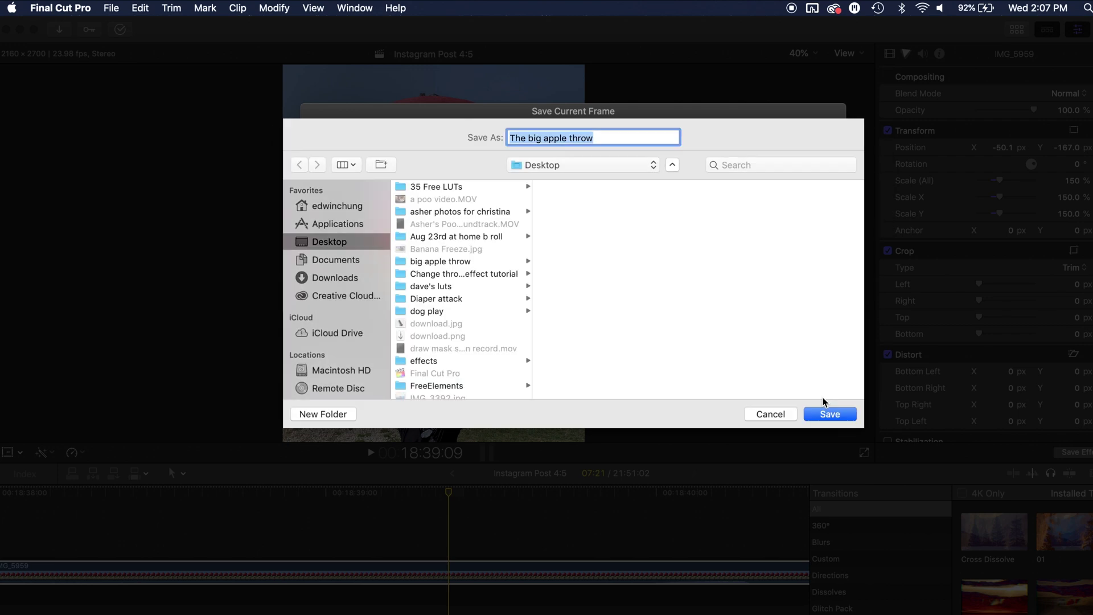
{"action": "left_click", "coordinate": [818, 415]}
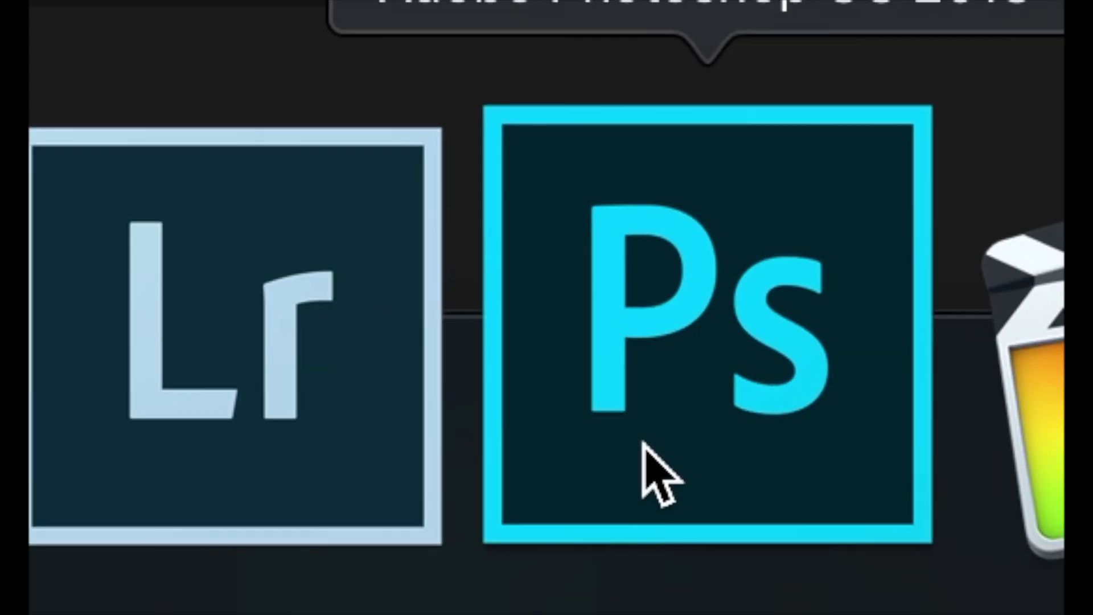
- In Photoshop, pick the Magnetic Lasso and zoom to 200% on the boy
{"action": "left_click", "coordinate": [645, 447]}
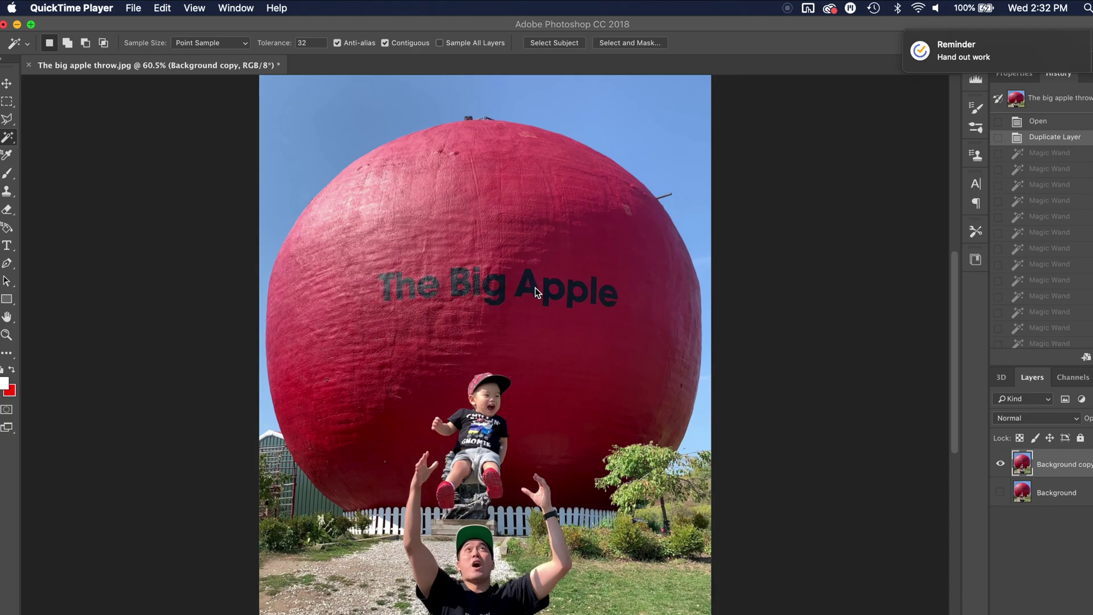
{"action": "left_click", "coordinate": [55, 143]}
{"action": "left_click", "coordinate": [6, 353]}
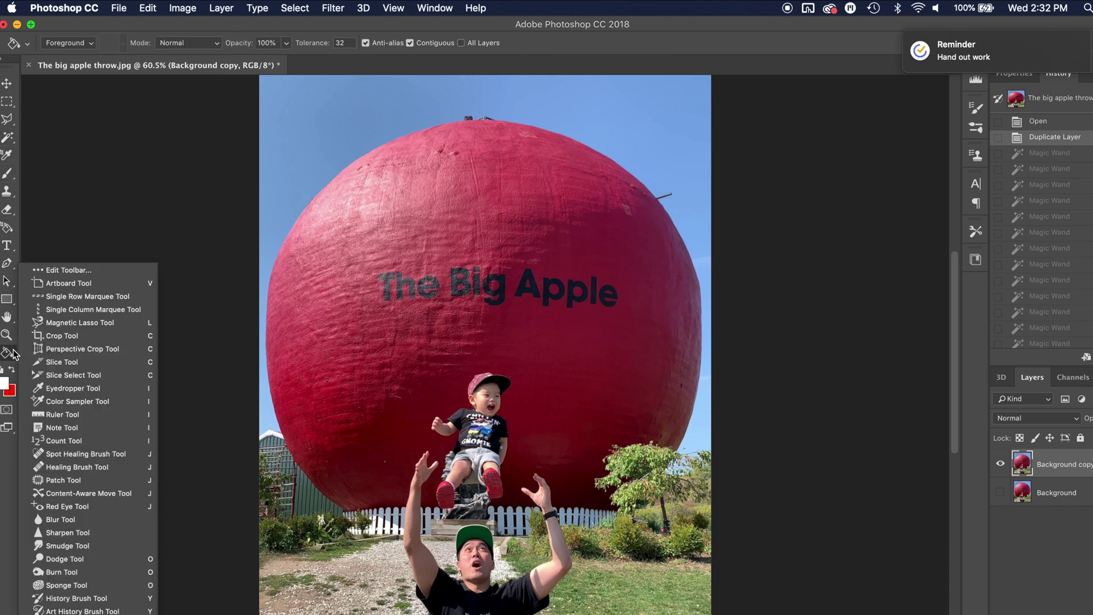
{"action": "left_click", "coordinate": [86, 323]}
{"action": "key", "text": "super+equal"}
{"action": "key", "text": "super+equal"}
{"action": "key", "text": "super+equal"}
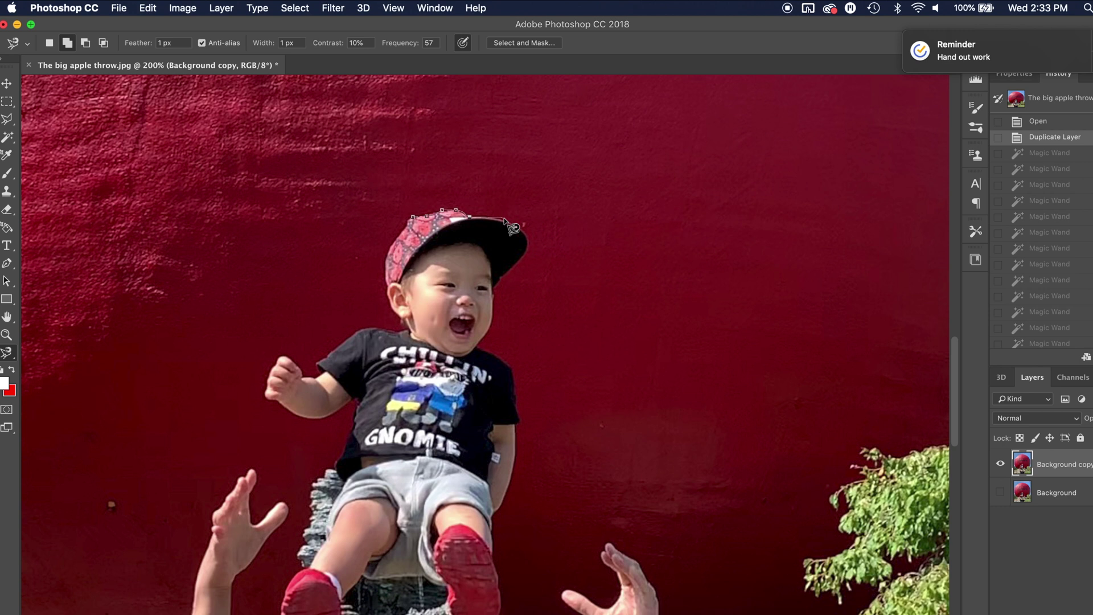
{"action": "scroll", "coordinate": [348, 505], "scroll_direction": "down", "scroll_amount": 3}
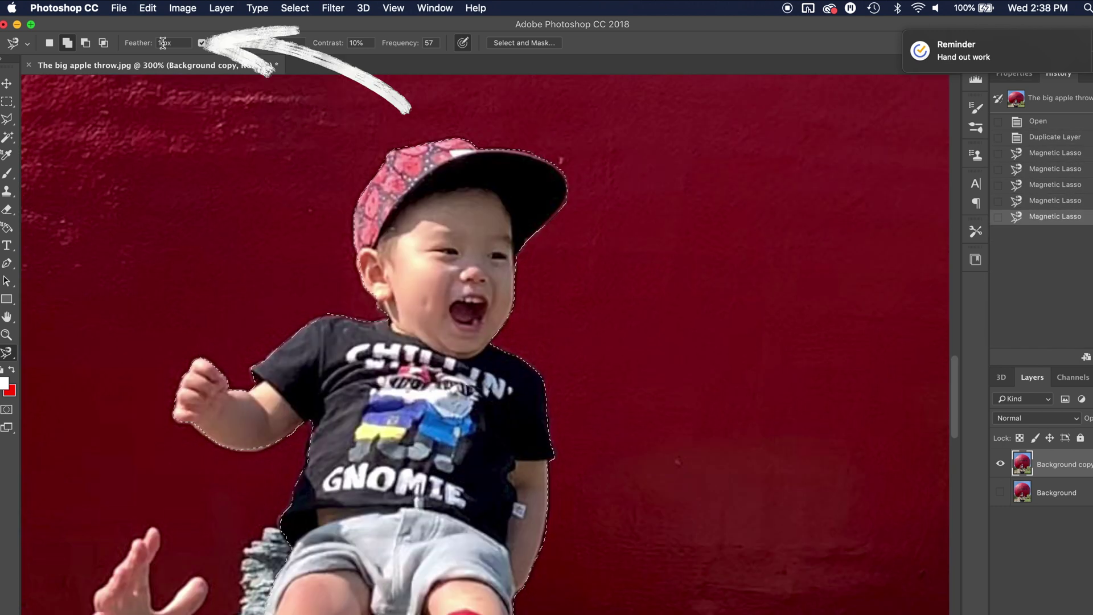
- Feather the boy's selection by 2 px, copy it to a new layer, and hide Background copy
{"action": "type", "text": "2"}
{"action": "key", "text": "Return"}
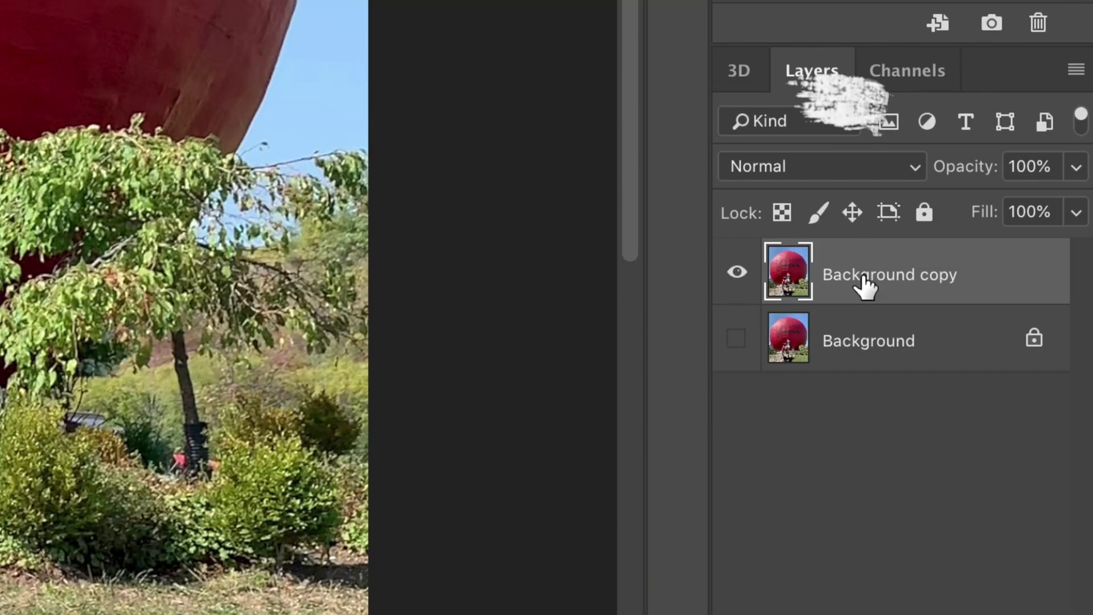
{"action": "key", "text": "ctrl+v"}
{"action": "left_click", "coordinate": [1000, 492]}
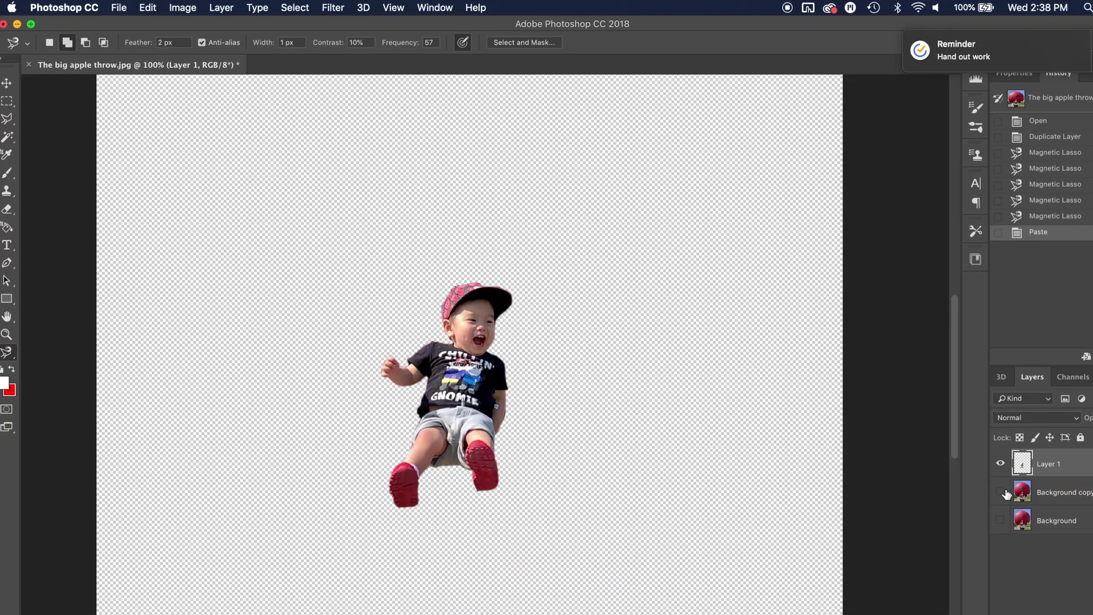
{"action": "key", "text": "b"}
{"action": "key", "text": "super+equal"}
{"action": "key", "text": "super+equal"}
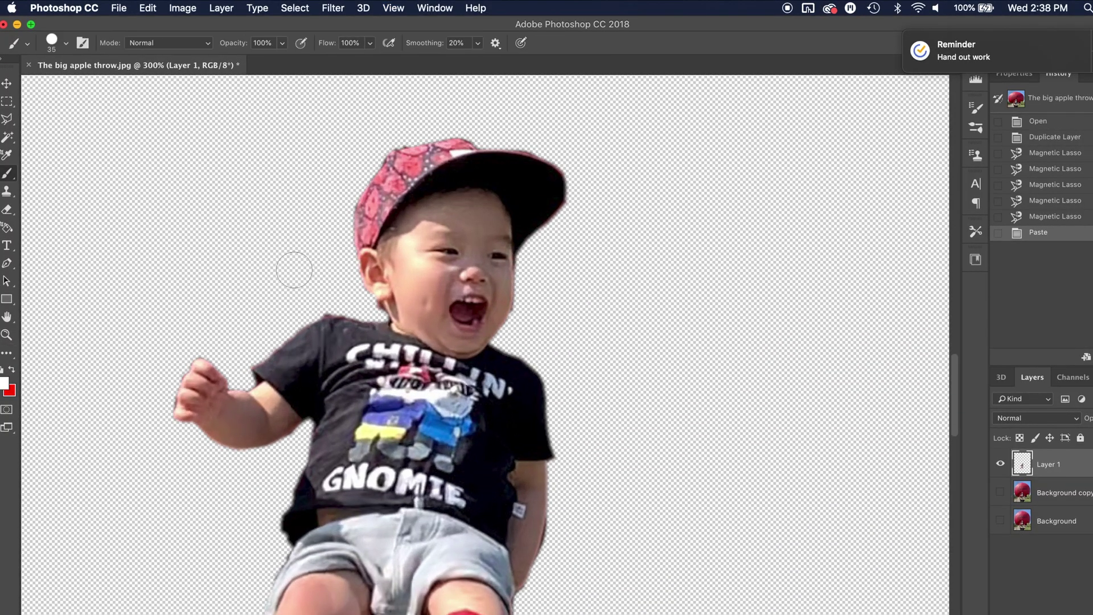
- Erase stray background around the boy's edges, then bring up Save As for The big apple throw.psd
{"action": "key", "text": "e"}
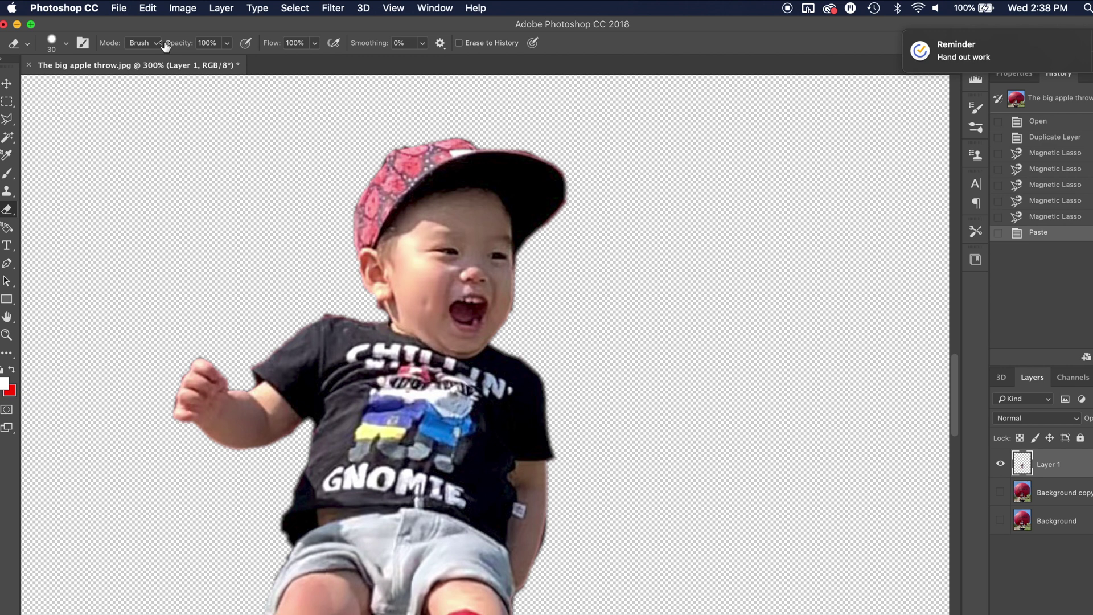
{"action": "left_click", "coordinate": [65, 44]}
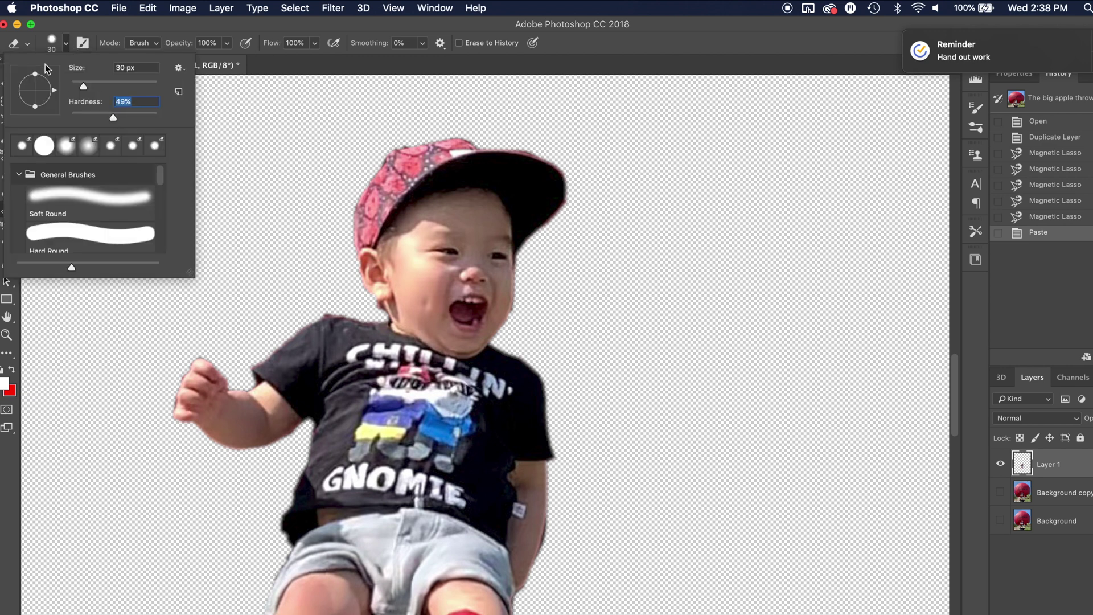
{"action": "left_click", "coordinate": [261, 186]}
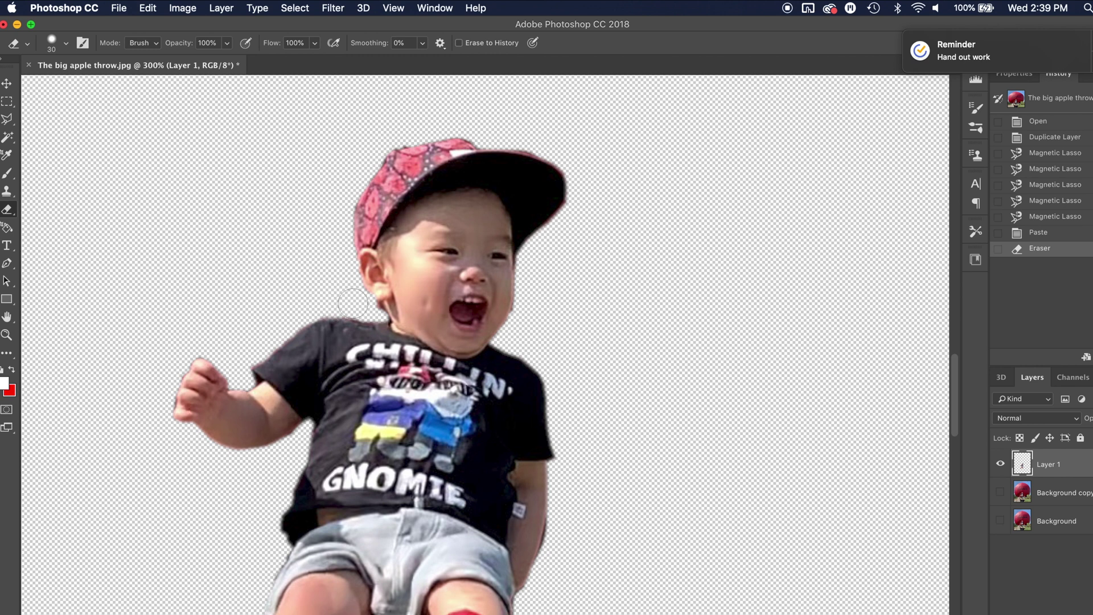
{"action": "left_click_drag", "start_coordinate": [352, 302], "coordinate": [359, 310]}
{"action": "left_click_drag", "start_coordinate": [362, 312], "coordinate": [379, 319]}
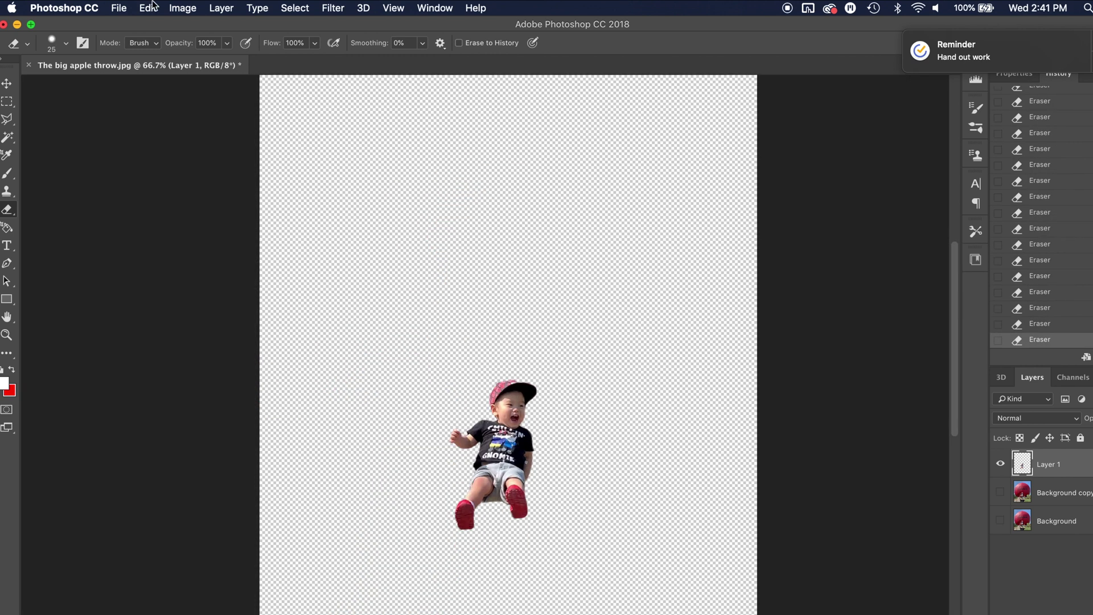
{"action": "left_click", "coordinate": [121, 7]}
{"action": "left_click", "coordinate": [159, 147]}
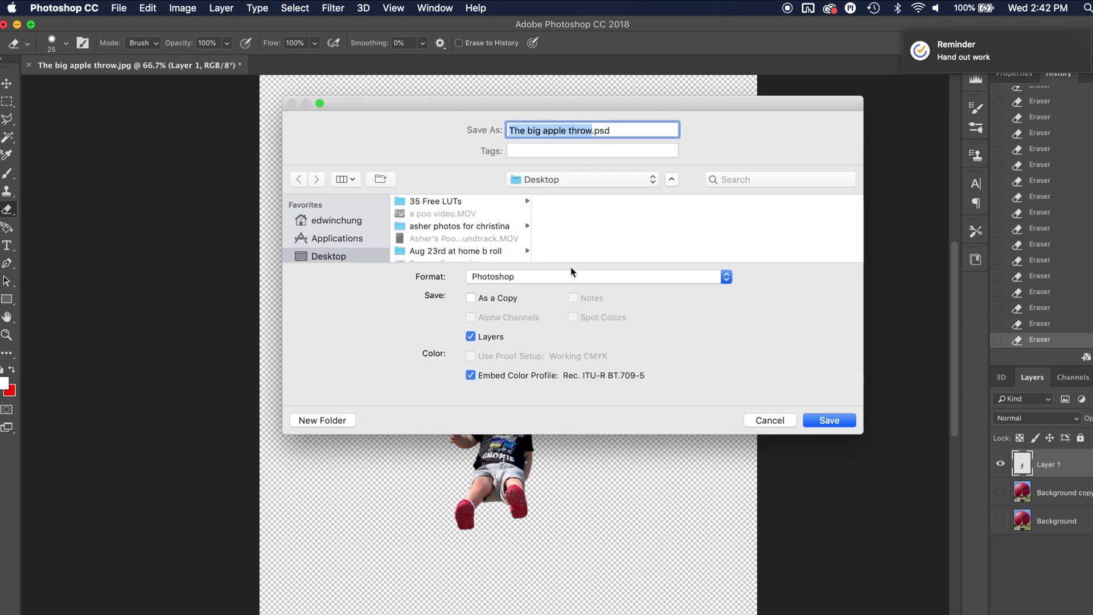
- Save the boy cutout as PNG 'The big apple throw kid.png' with default options
{"action": "left_click", "coordinate": [566, 276]}
{"action": "left_click", "coordinate": [549, 453]}
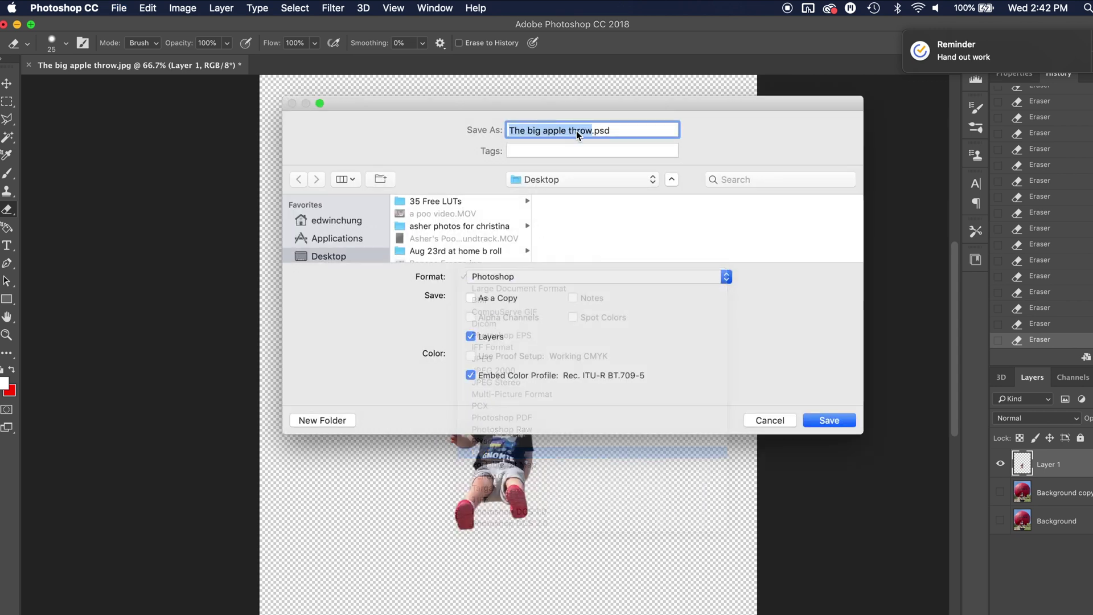
{"action": "left_click", "coordinate": [596, 130]}
{"action": "key", "text": "Return"}
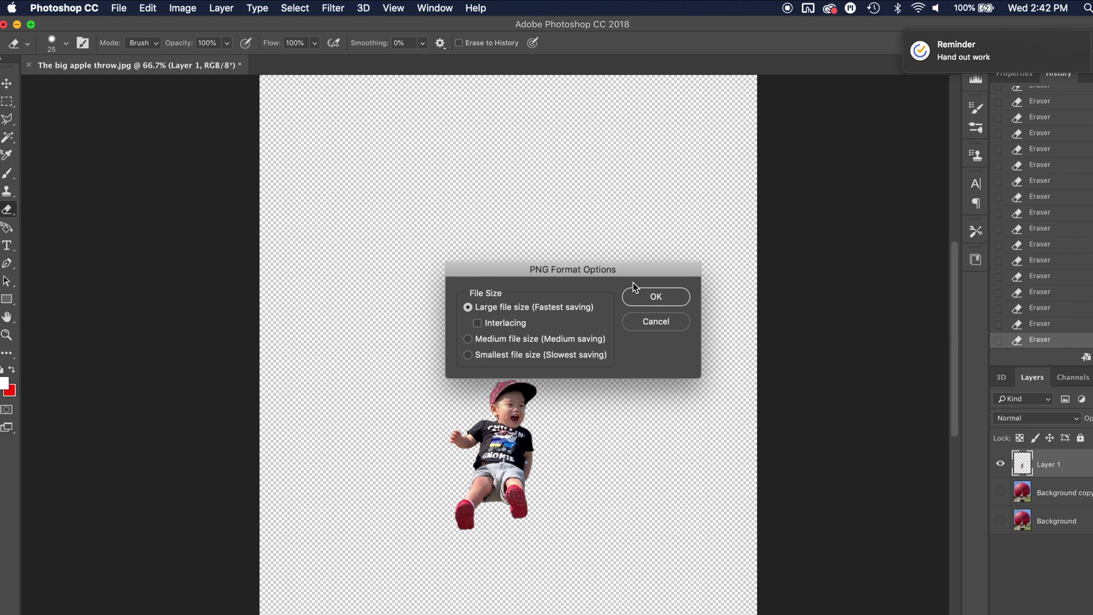
{"action": "left_click", "coordinate": [656, 297]}
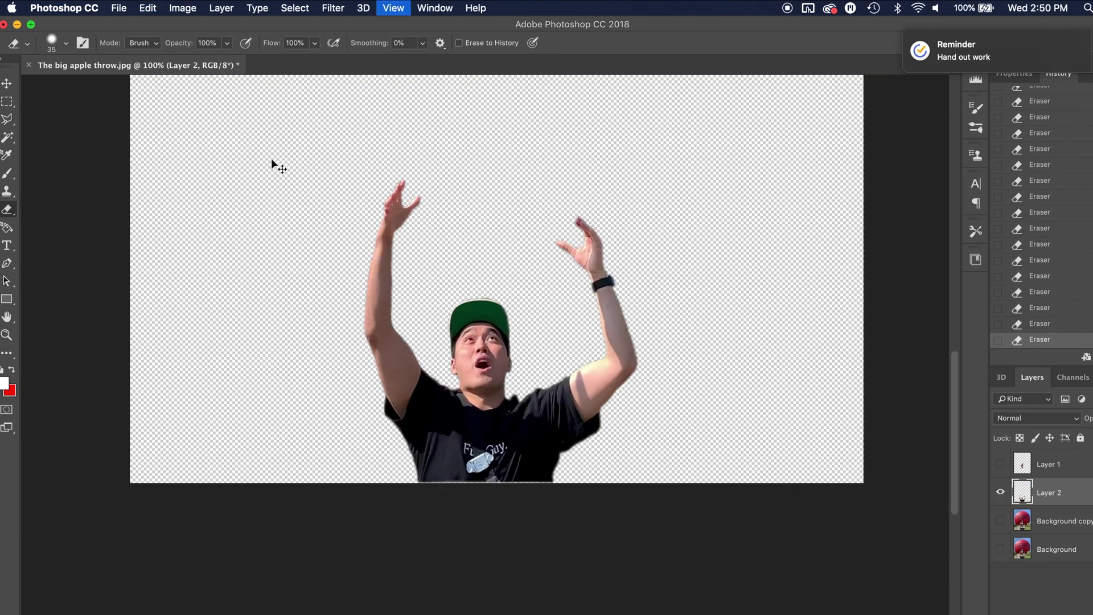
- Save the dad cutout as 'dad.png', then bring both PNGs into the Final Cut project
{"action": "key", "text": "super+minus"}
{"action": "left_click", "coordinate": [118, 7]}
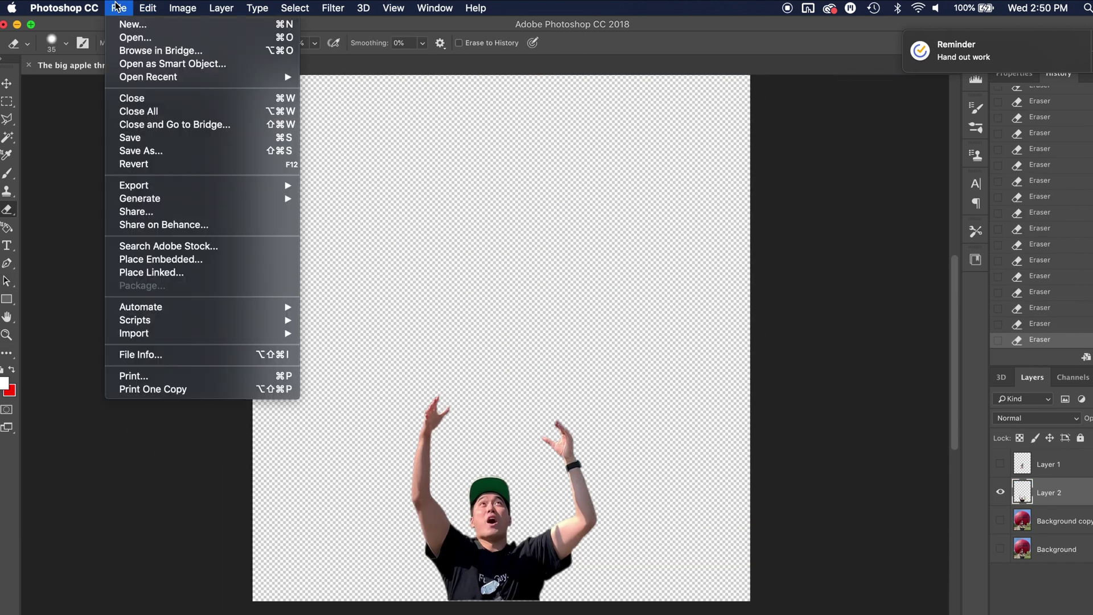
{"action": "left_click", "coordinate": [149, 150]}
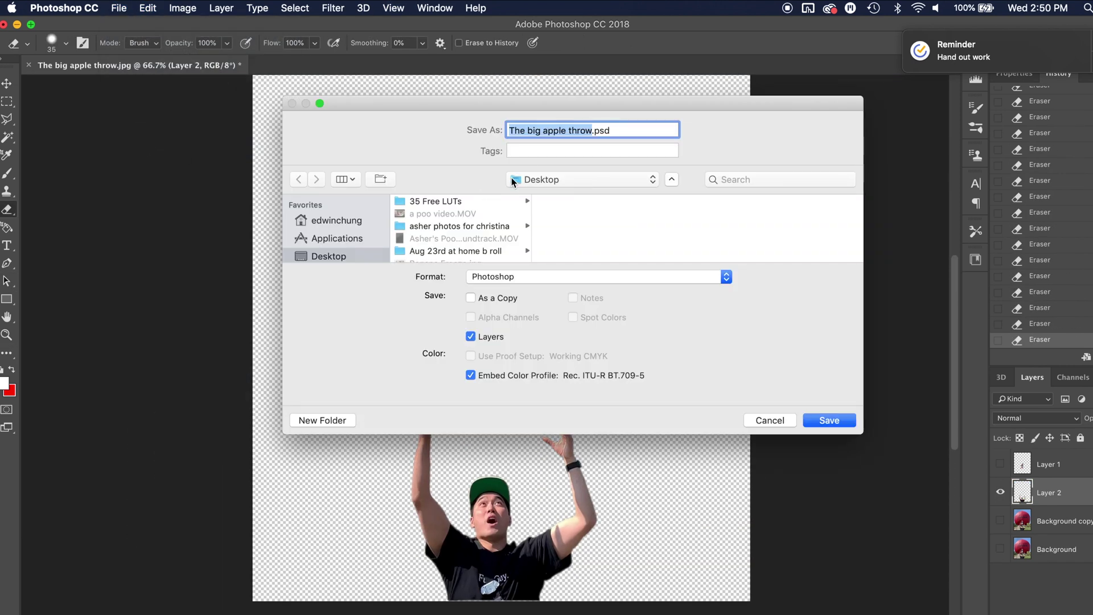
{"action": "left_click", "coordinate": [605, 279]}
{"action": "left_click", "coordinate": [548, 450]}
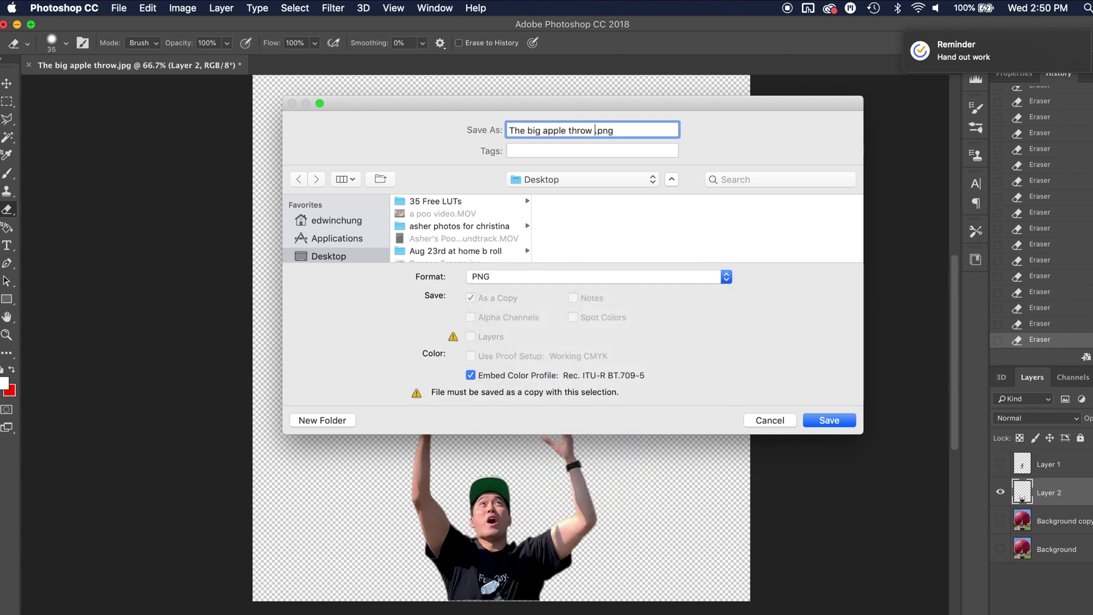
{"action": "key", "text": "Return"}
{"action": "left_click", "coordinate": [652, 304]}
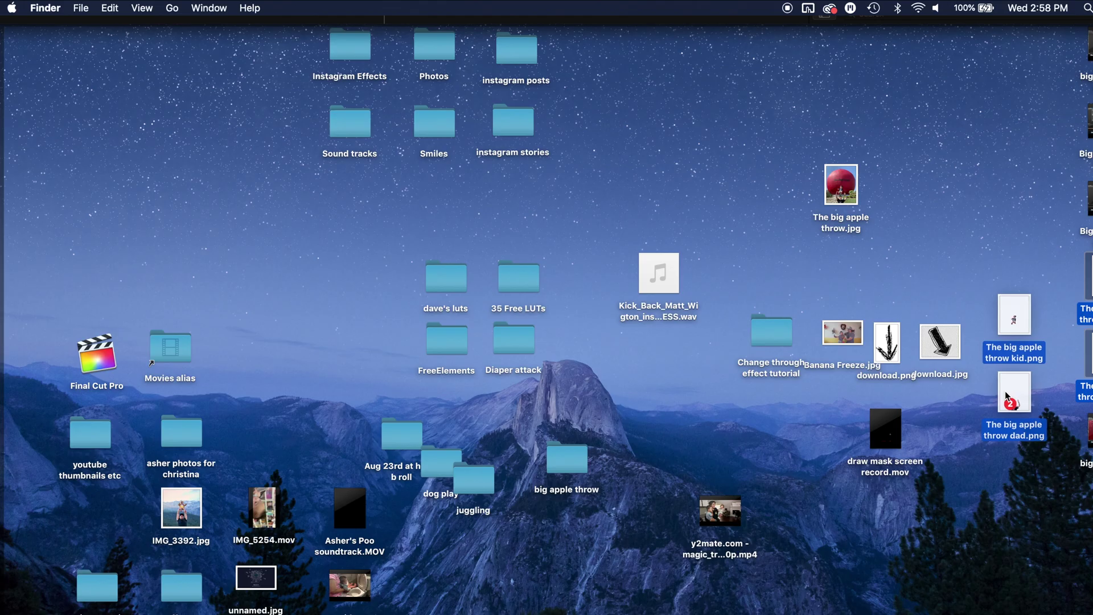
{"action": "left_click_drag", "start_coordinate": [1018, 319], "coordinate": [411, 559]}
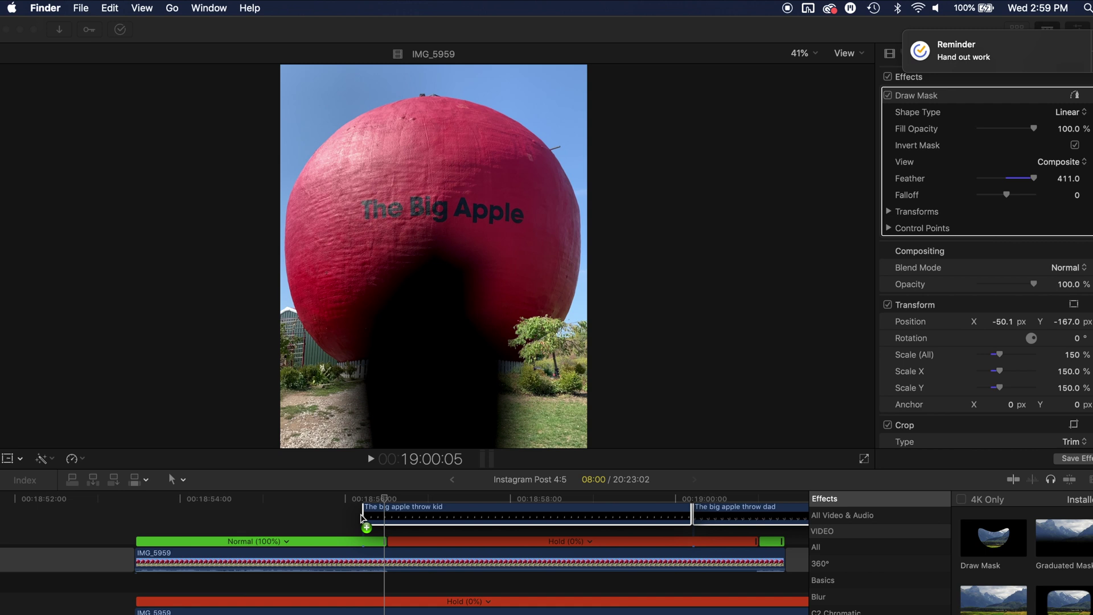
- Nudge the kid clip 5 frames later and line the dad clip's start up with it
{"action": "scroll", "coordinate": [420, 556], "scroll_direction": "right", "scroll_amount": 4}
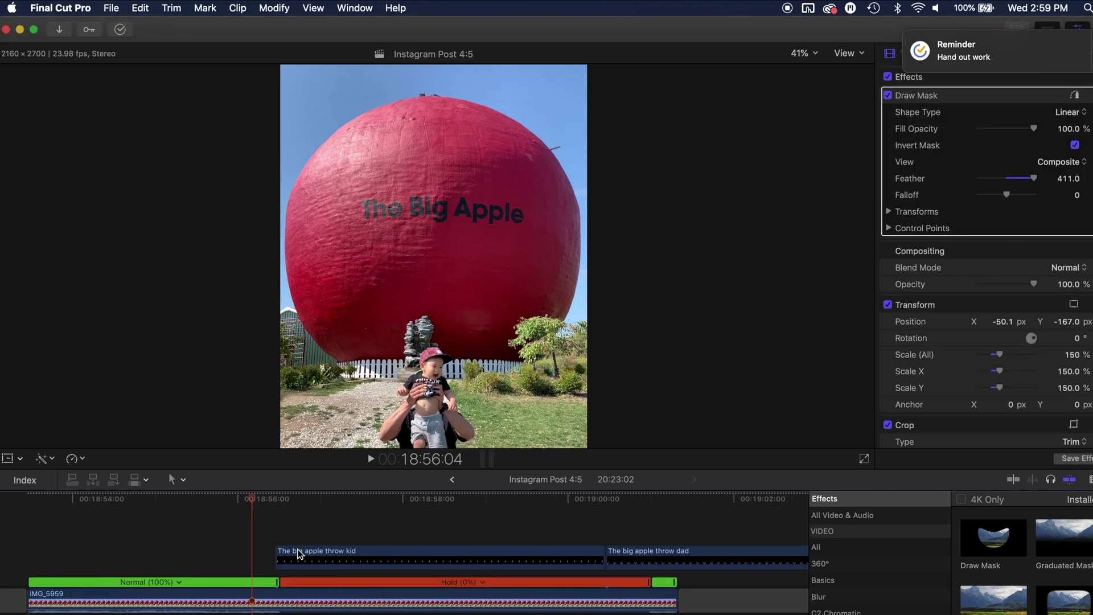
{"action": "left_click_drag", "start_coordinate": [300, 556], "coordinate": [318, 556]}
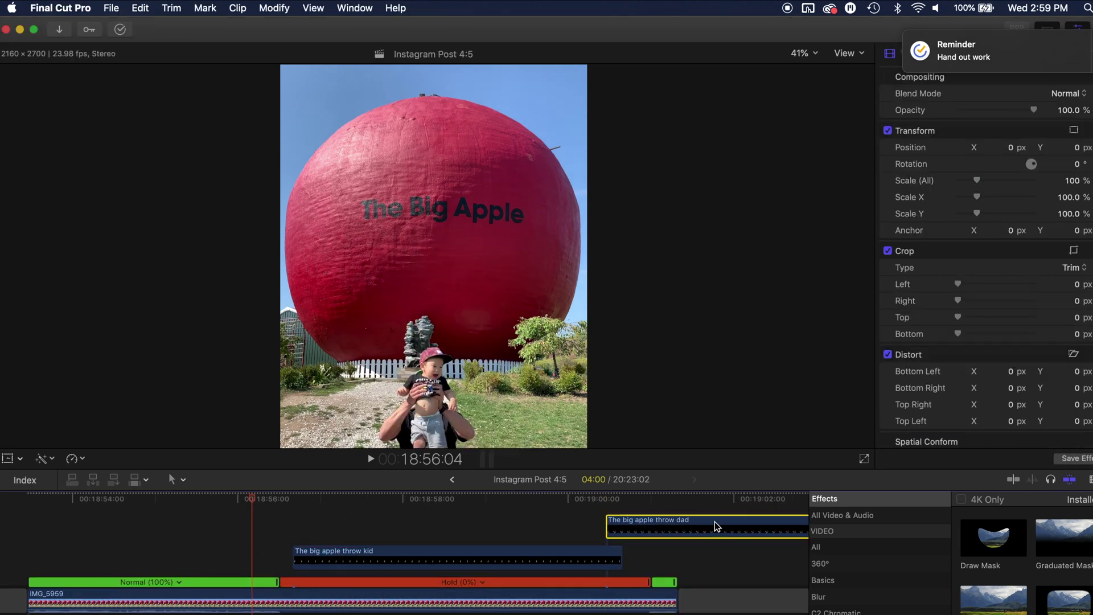
{"action": "left_click_drag", "start_coordinate": [716, 525], "coordinate": [402, 569]}
{"action": "left_click_drag", "start_coordinate": [283, 518], "coordinate": [312, 547]}
{"action": "left_click", "coordinate": [233, 458]}
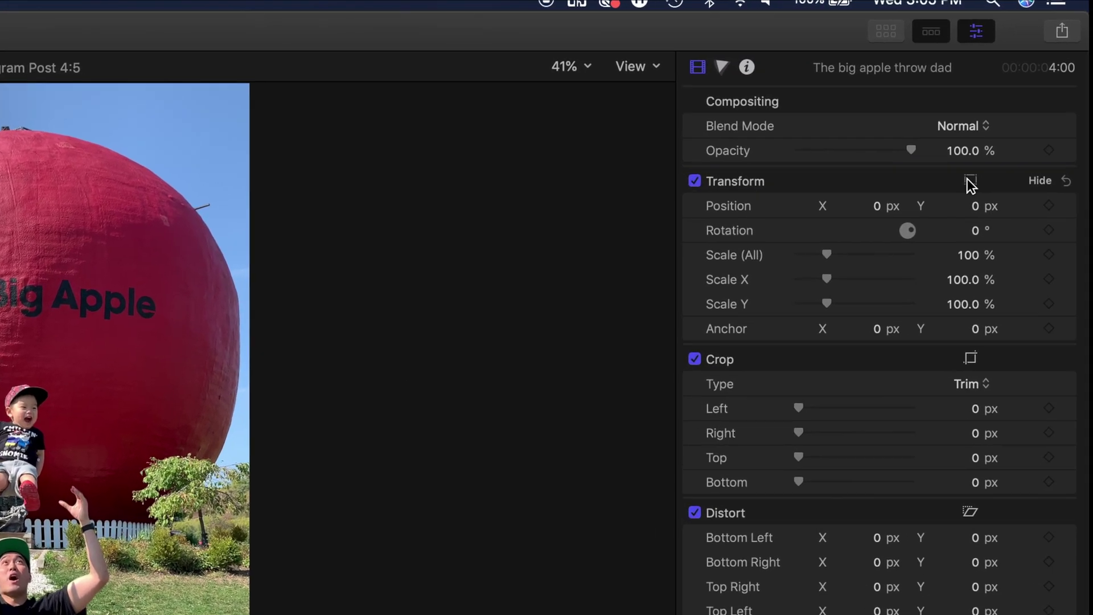
- Keyframe the dad's transform, then move him down out of frame a few frames later
{"action": "left_click", "coordinate": [1035, 147]}
{"action": "right_click", "coordinate": [969, 155]}
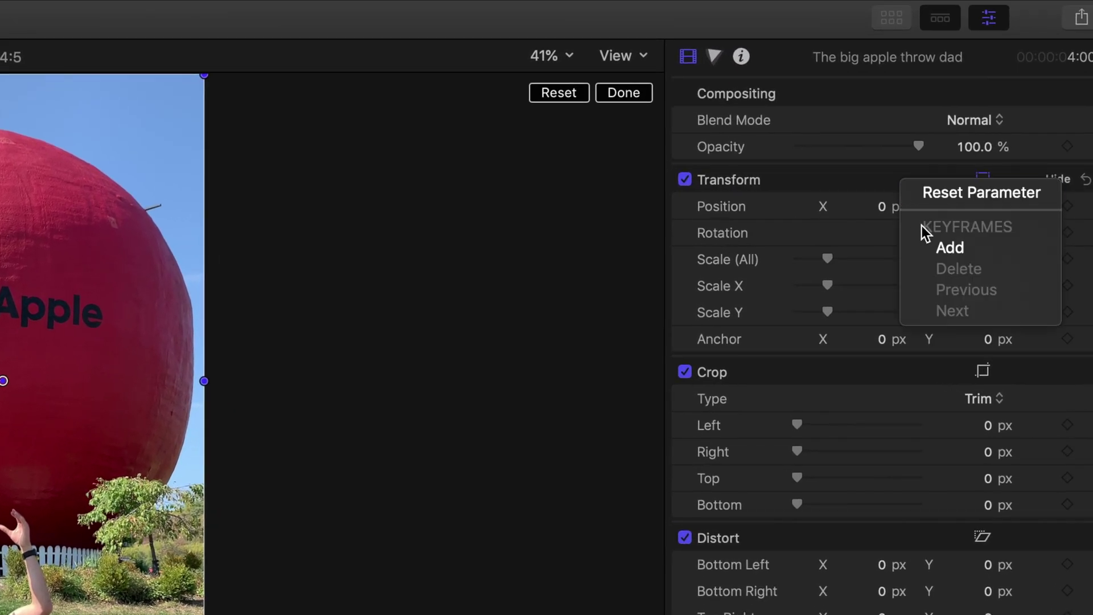
{"action": "left_click", "coordinate": [933, 247]}
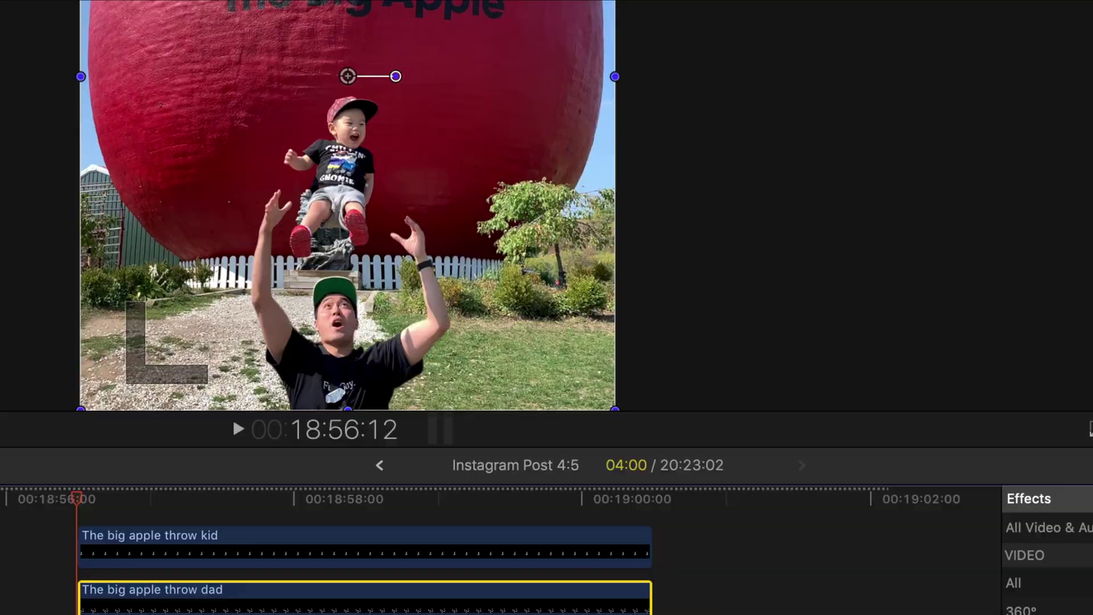
{"action": "key", "text": "Right"}
{"action": "key", "text": "Right"}
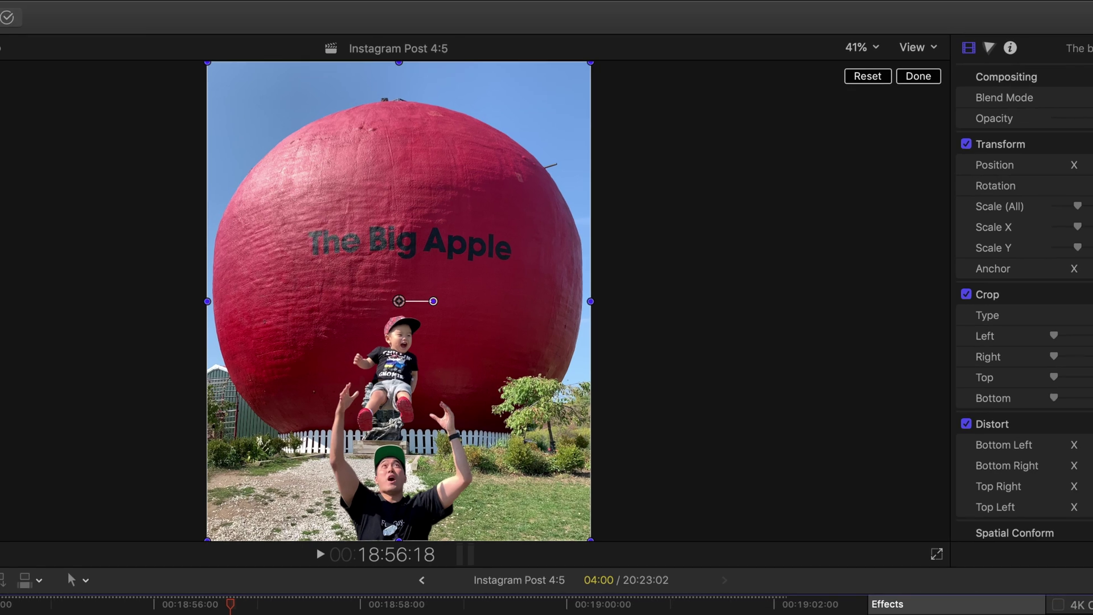
{"action": "left_click_drag", "start_coordinate": [398, 301], "coordinate": [398, 459]}
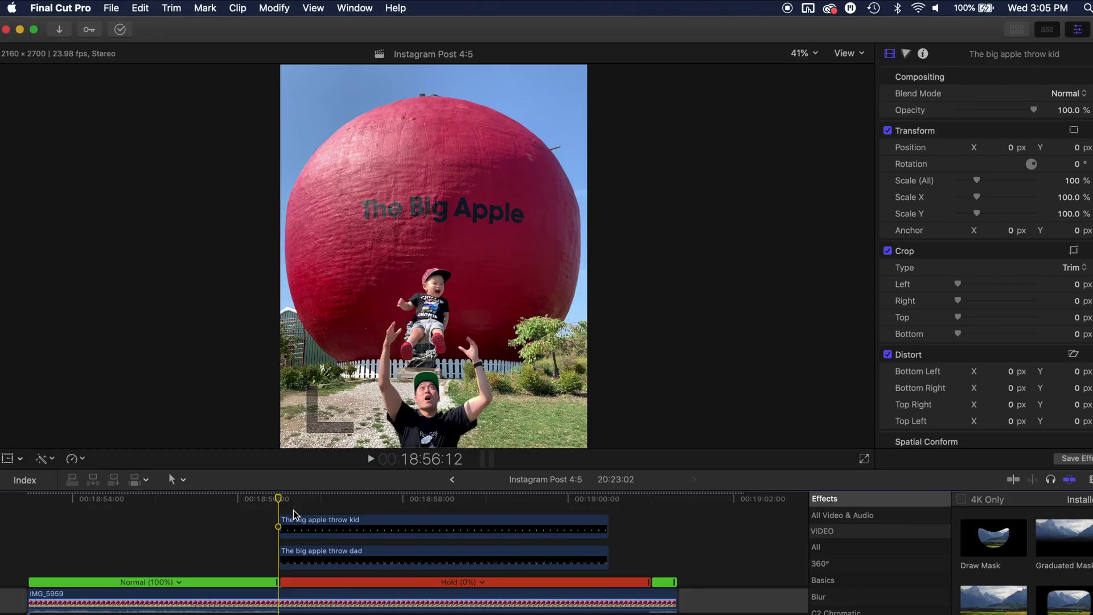
{"action": "left_click_drag", "start_coordinate": [290, 506], "coordinate": [293, 505]}
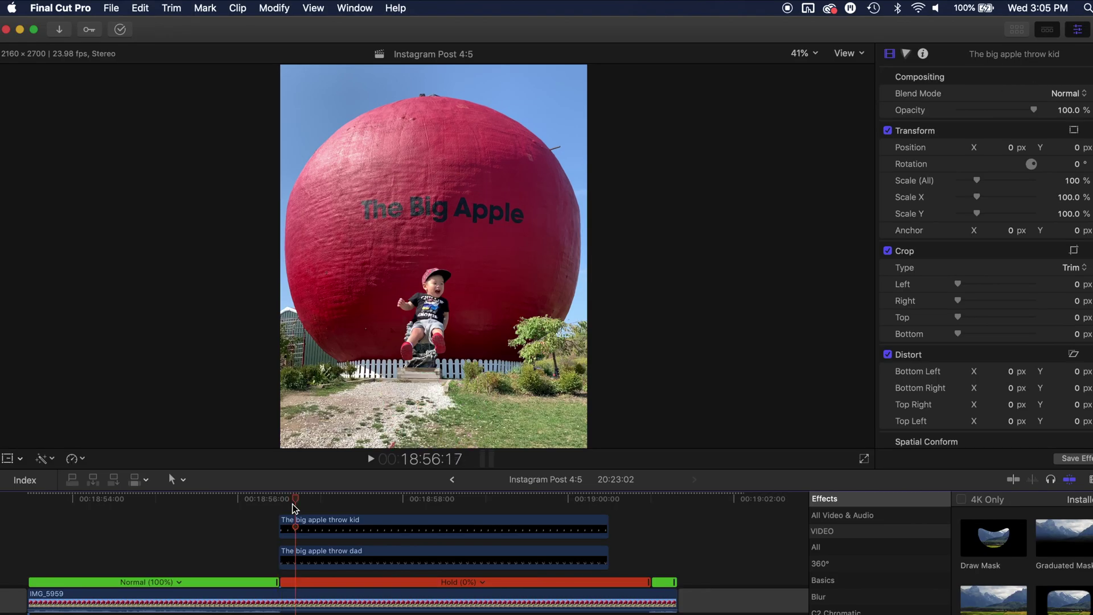
- Set a starting transform keyframe on the kid cutout for the shrink to 14% at Y 1209 px
{"action": "key", "text": "Delete"}
{"action": "key", "text": "Up"}
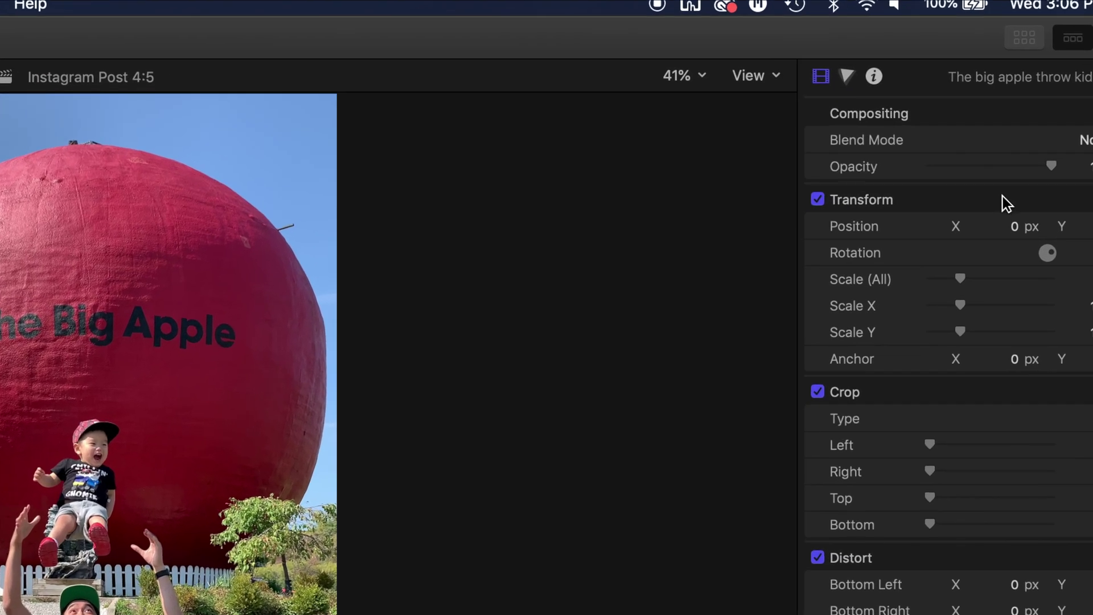
{"action": "left_click", "coordinate": [1003, 129]}
{"action": "left_click", "coordinate": [1054, 262]}
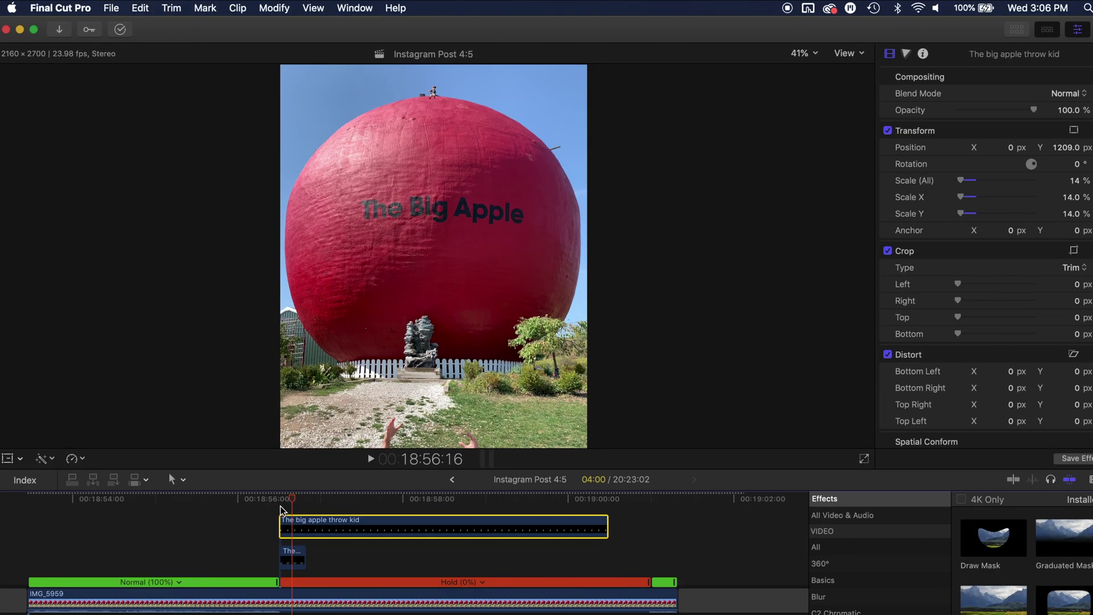
- Shorten the kid and dad clips to a few frames and play back the throw
{"action": "key", "text": "Delete"}
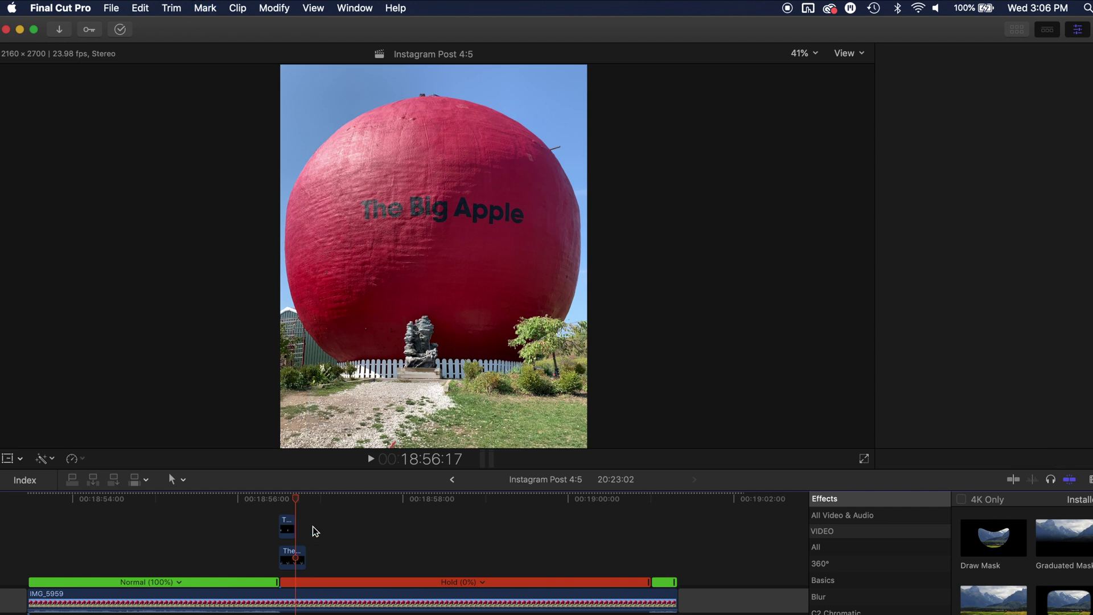
{"action": "left_click", "coordinate": [272, 513]}
{"action": "key", "text": "space"}
{"action": "left_click", "coordinate": [272, 512]}
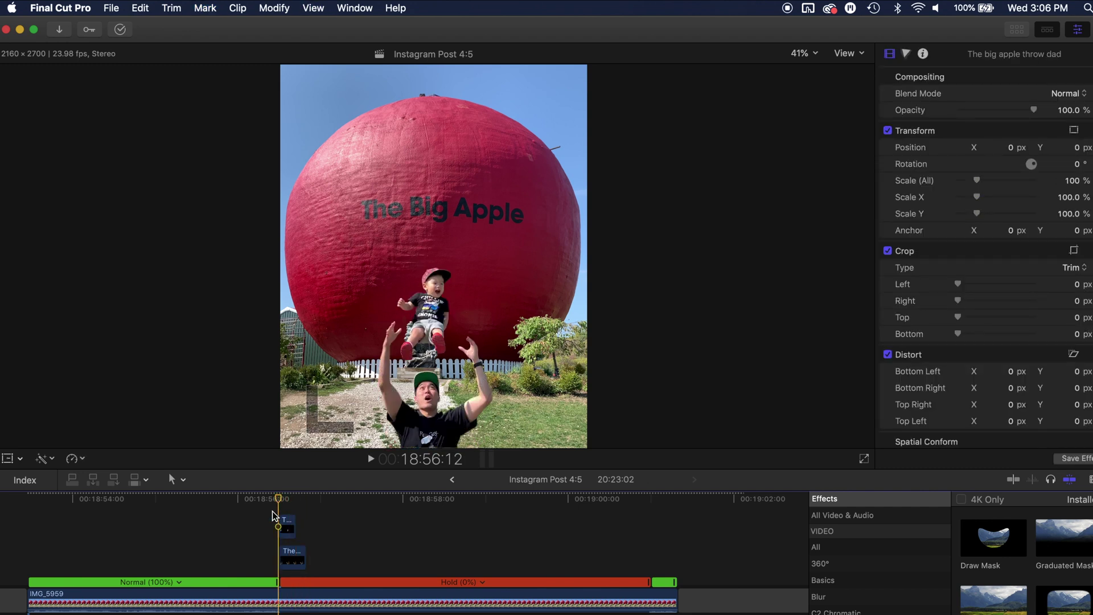
{"action": "key", "text": "space"}
{"action": "left_click", "coordinate": [272, 512]}
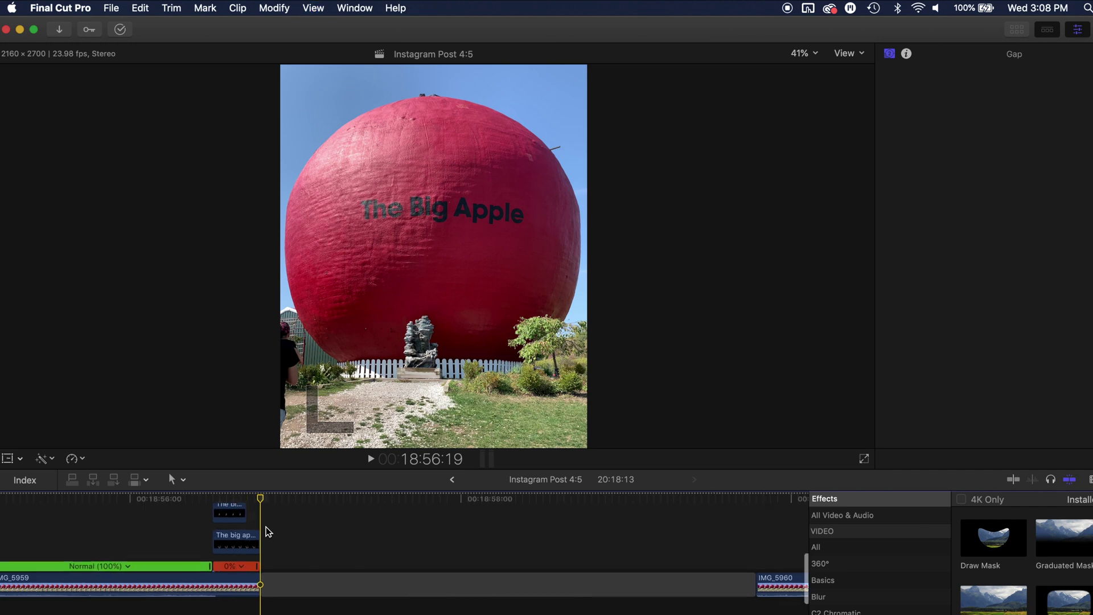
- Remove the gap so IMG_5960 follows directly, then preview the throw sequence
{"action": "scroll", "coordinate": [265, 527], "scroll_direction": "right", "scroll_amount": 1}
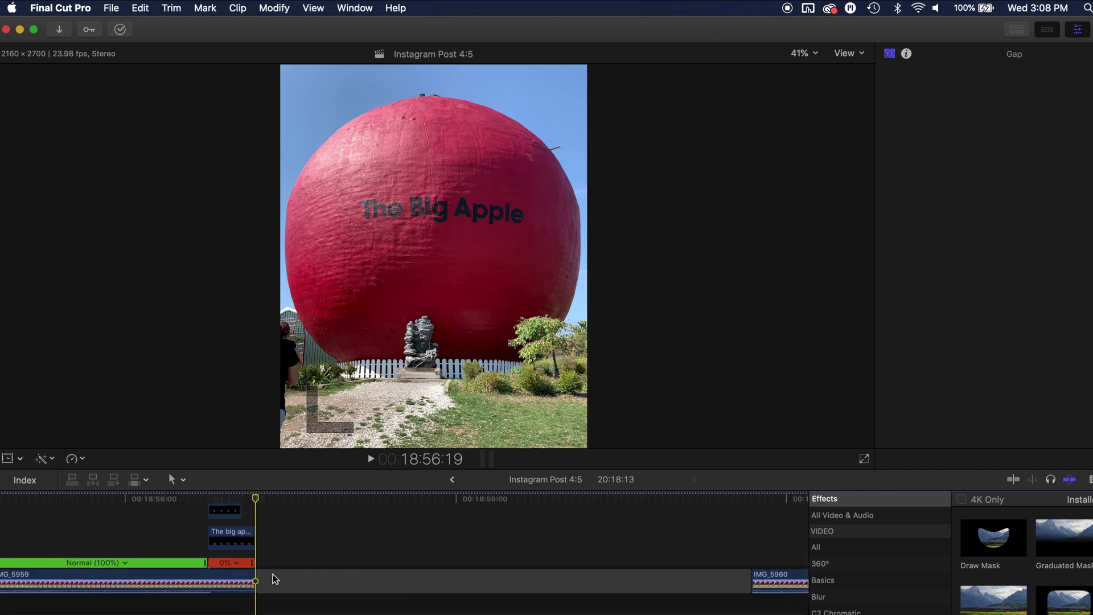
{"action": "key", "text": "BackSpace"}
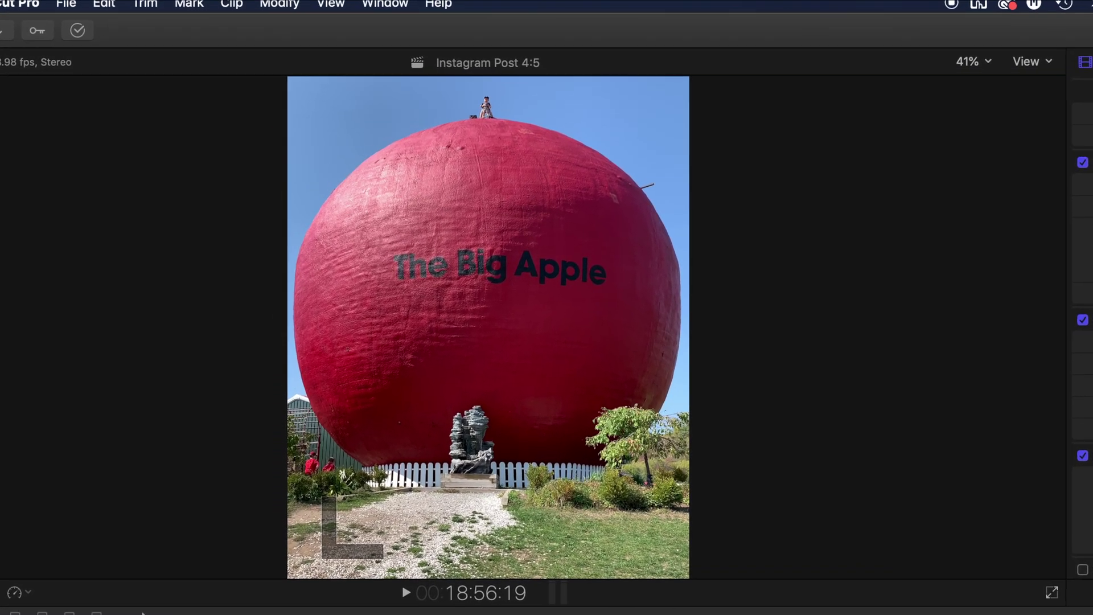
{"action": "key", "text": "Up"}
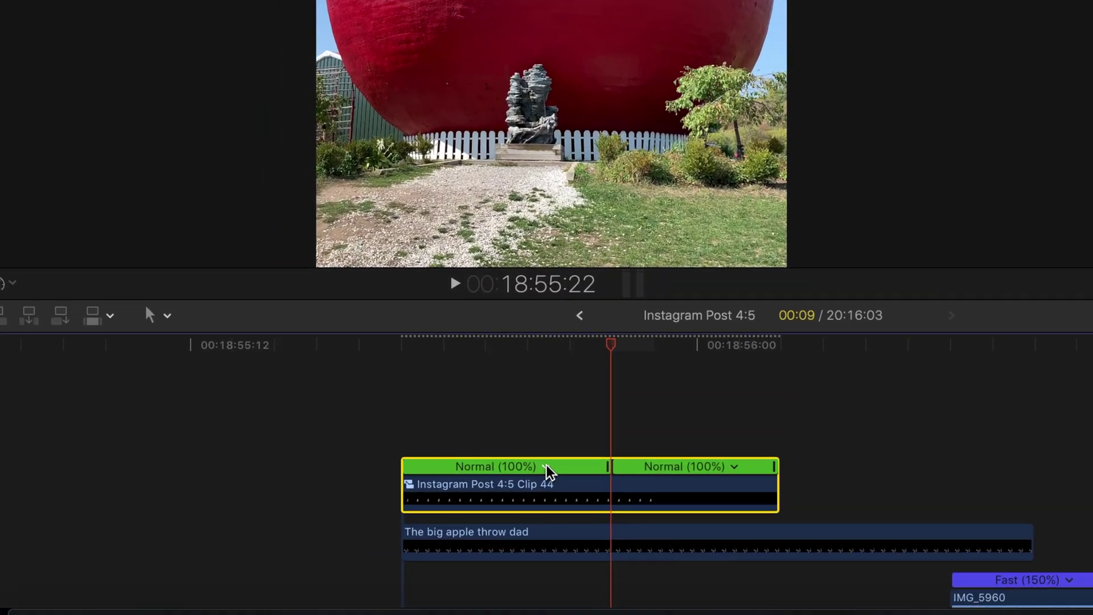
- Ramp Clip 44 from Fast into Slow 80%, delete the leftover split piece, and extend it one frame
{"action": "left_click", "coordinate": [425, 580]}
{"action": "left_click", "coordinate": [540, 610]}
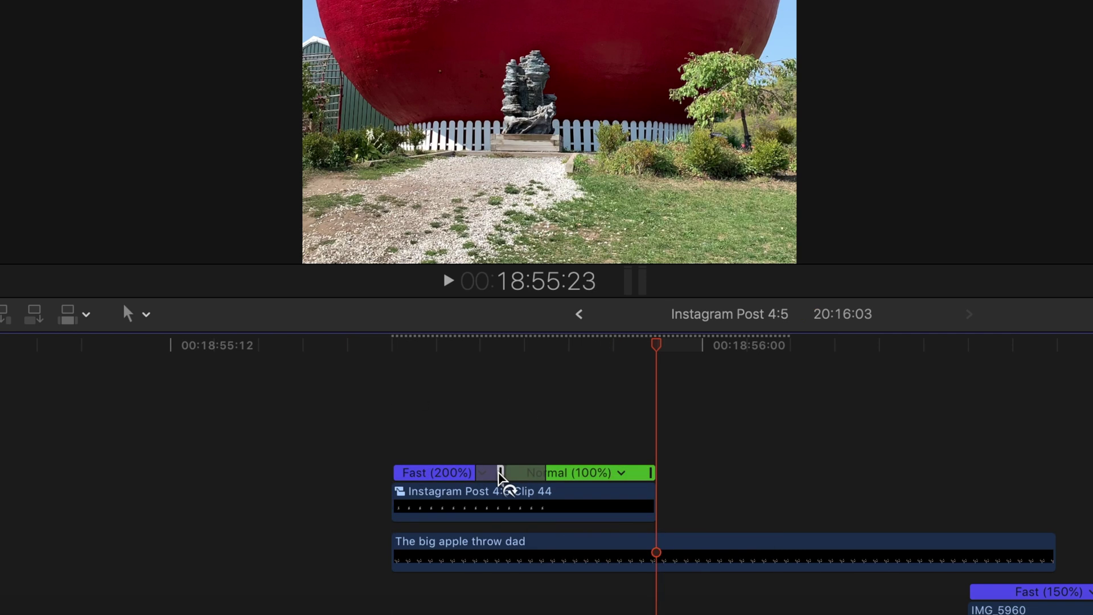
{"action": "left_click_drag", "start_coordinate": [499, 473], "coordinate": [557, 474]}
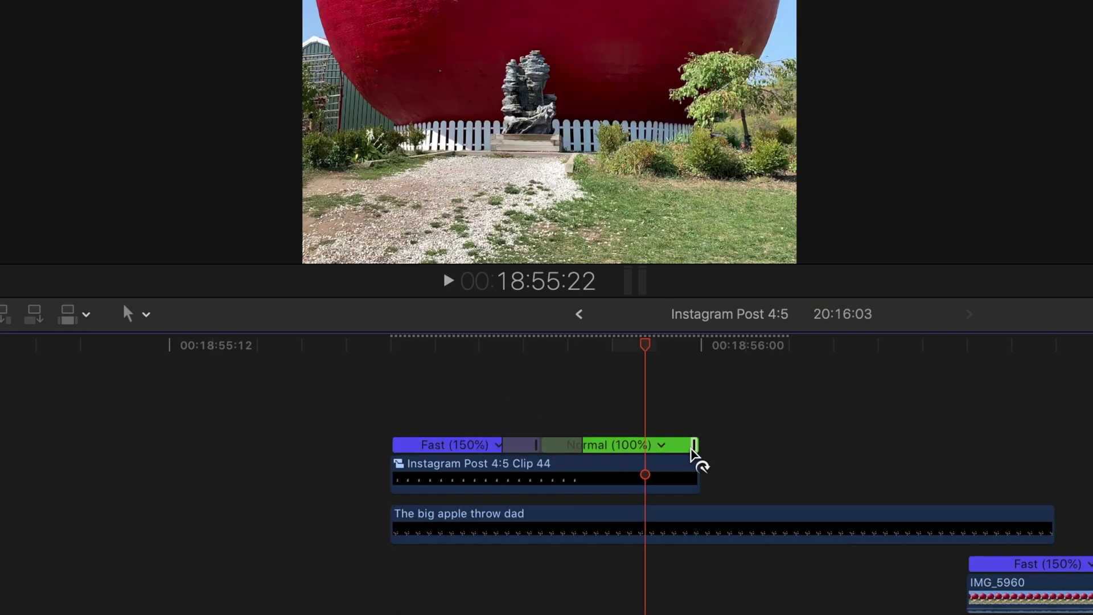
{"action": "left_click_drag", "start_coordinate": [695, 448], "coordinate": [738, 449]}
{"action": "key", "text": "super+b"}
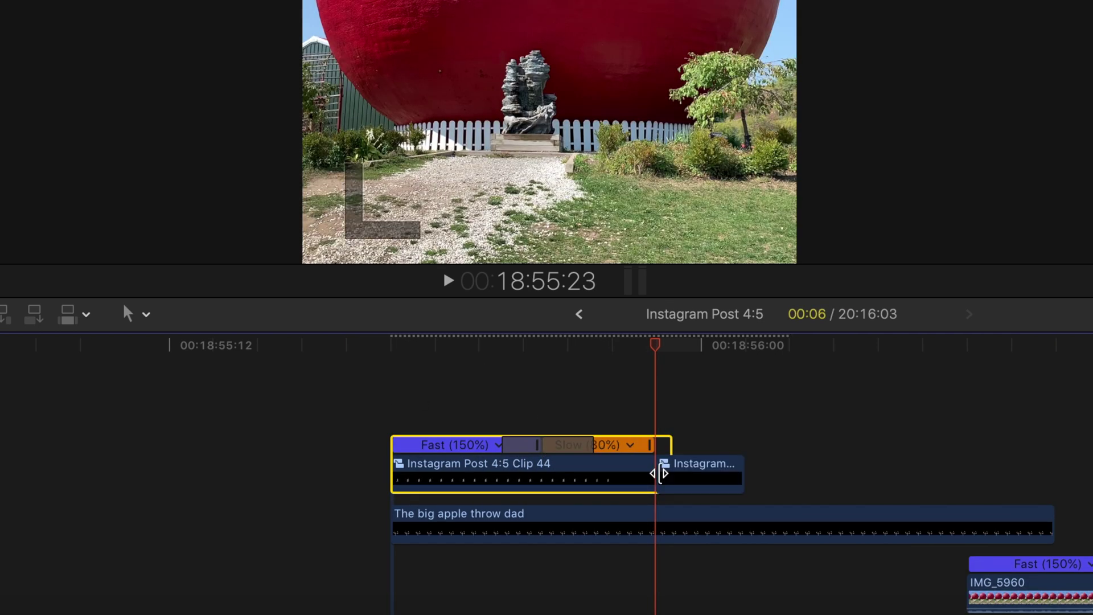
{"action": "left_click", "coordinate": [673, 480]}
{"action": "key", "text": "Delete"}
{"action": "left_click_drag", "start_coordinate": [635, 391], "coordinate": [662, 391]}
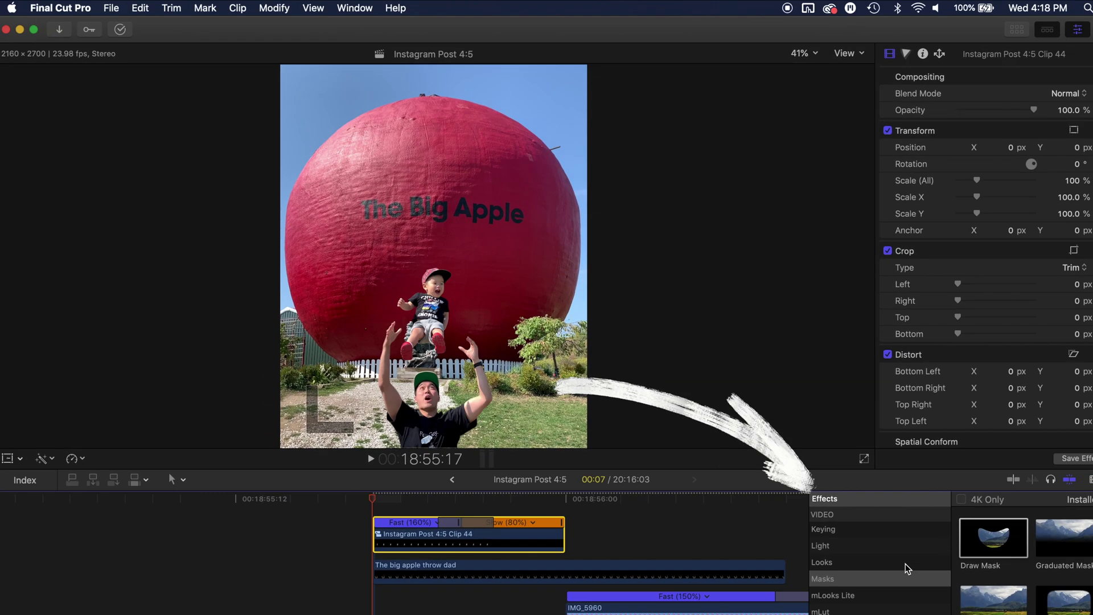
{"action": "scroll", "coordinate": [907, 567], "scroll_direction": "up", "scroll_amount": 2}
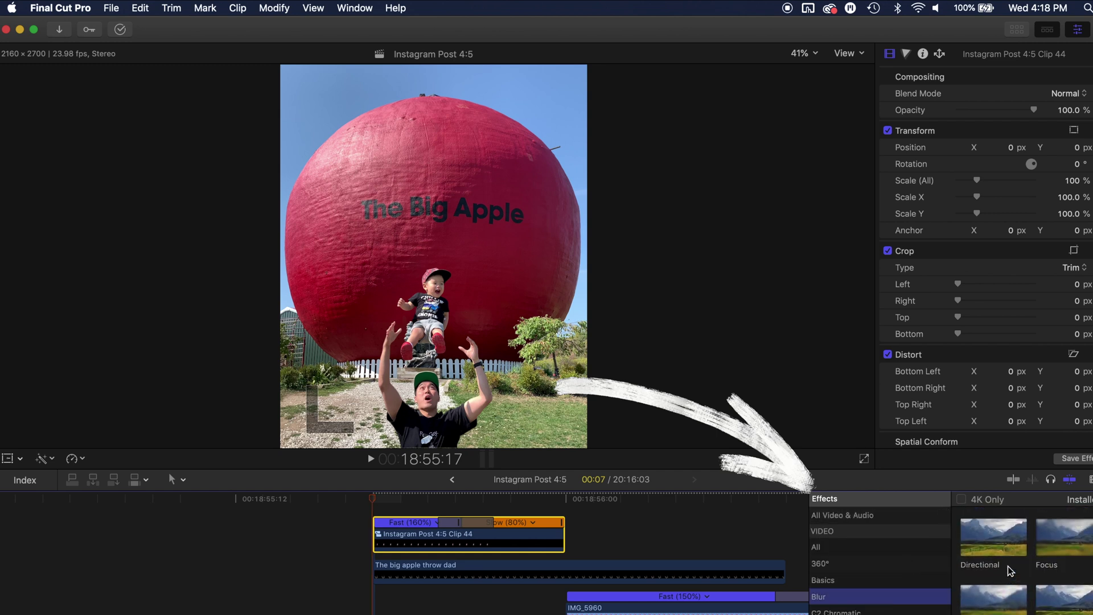
- Apply a Directional blur to Clip 44 and keyframe a 1.9° rotation
{"action": "left_click_drag", "start_coordinate": [568, 543], "coordinate": [524, 541]}
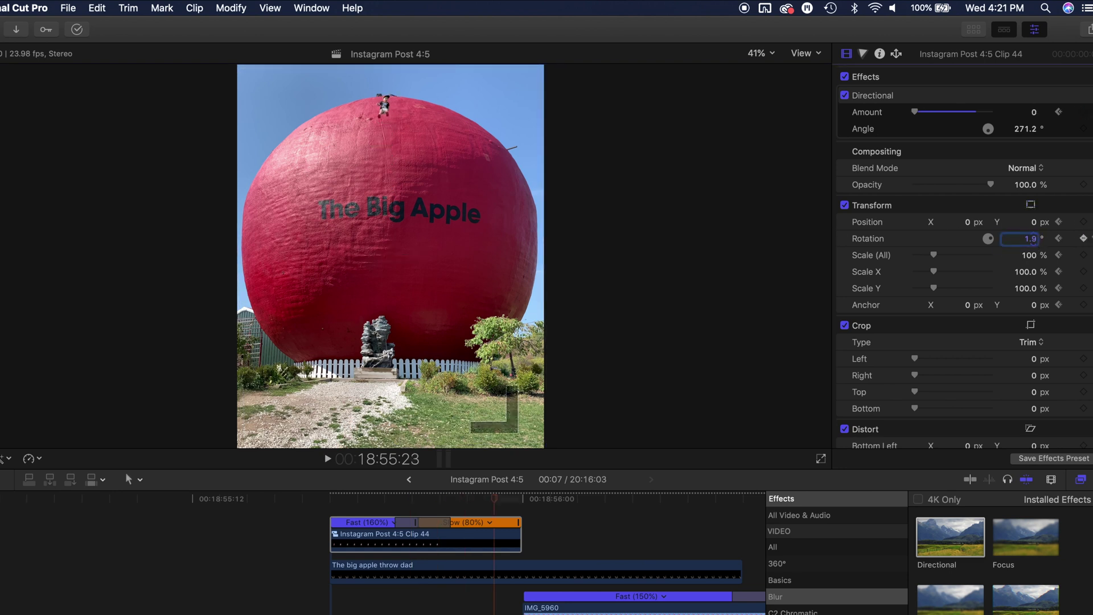
{"action": "key", "text": "Return"}
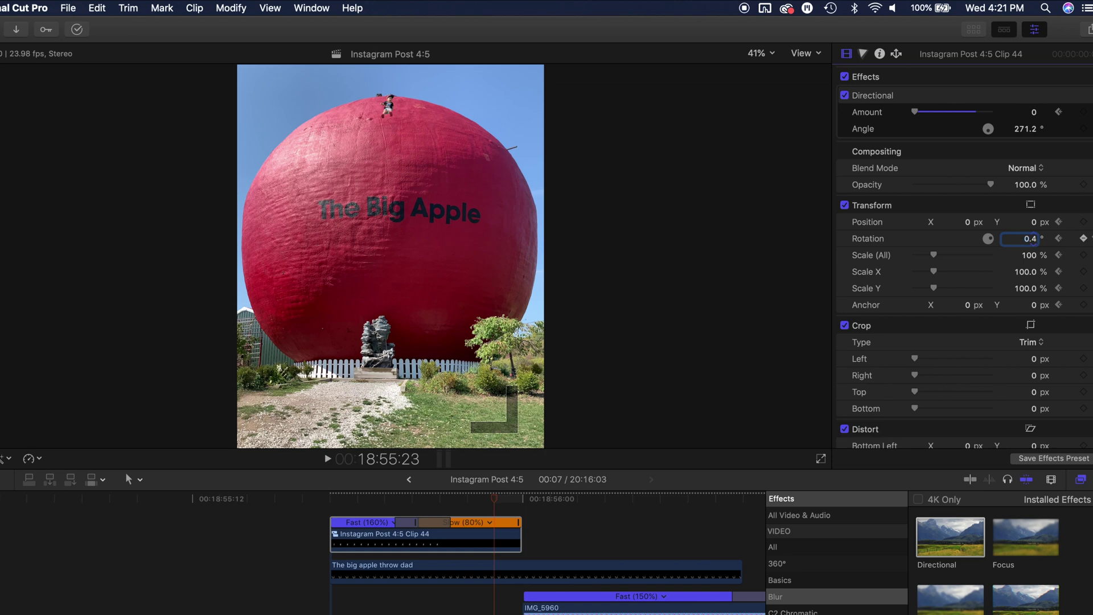